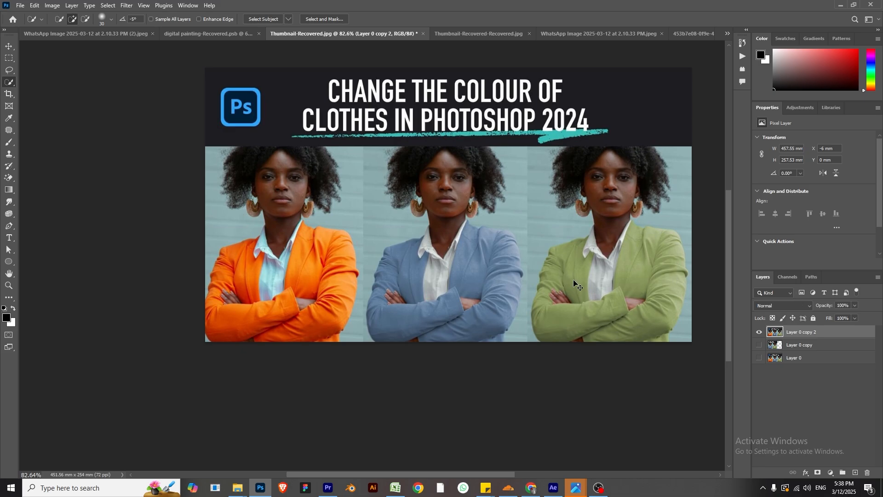
- Duplicate the current thumbnail layer and rename the lower of the two layers Spurce
{"action": "key", "text": "ctrl+j"}
{"action": "double_click", "coordinate": [805, 348]}
{"action": "type", "text": "Source"}
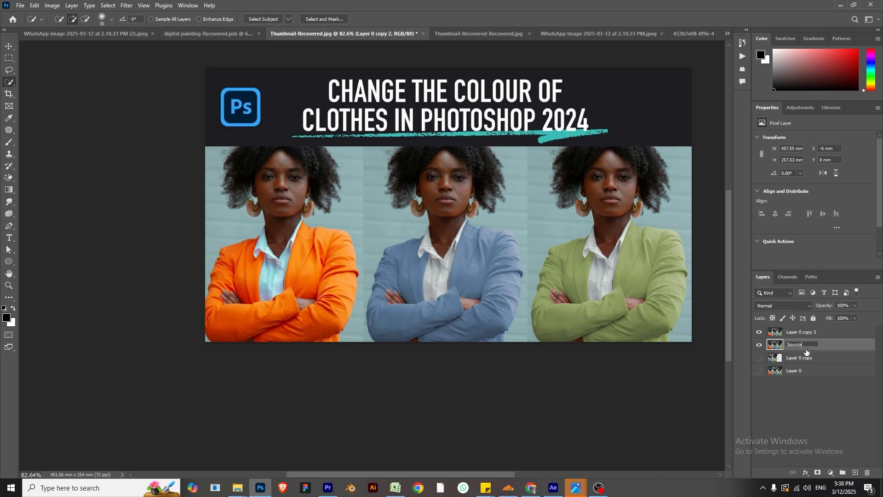
{"action": "key", "text": "Return"}
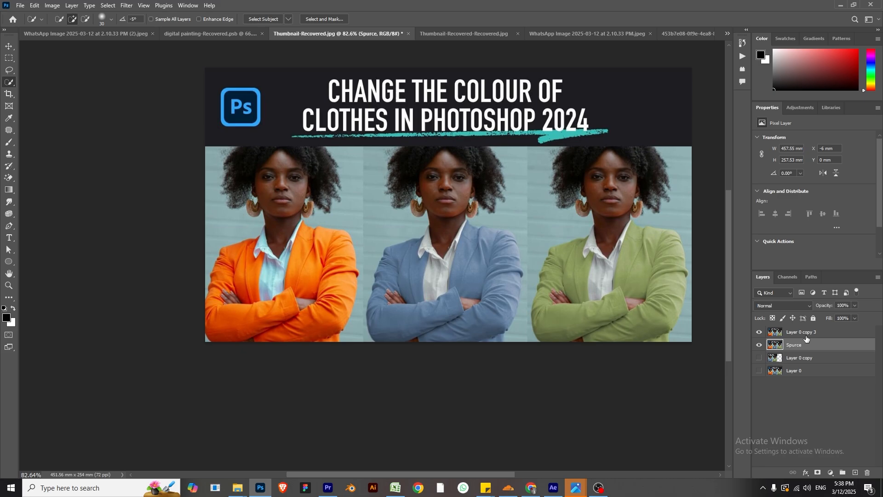
- Copy a rectangle of about 147 × 185 mm around the orange-jacket portrait from Layer 0 copy 3 to a new layer, and hide the full thumbnail layers
{"action": "left_click", "coordinate": [806, 338]}
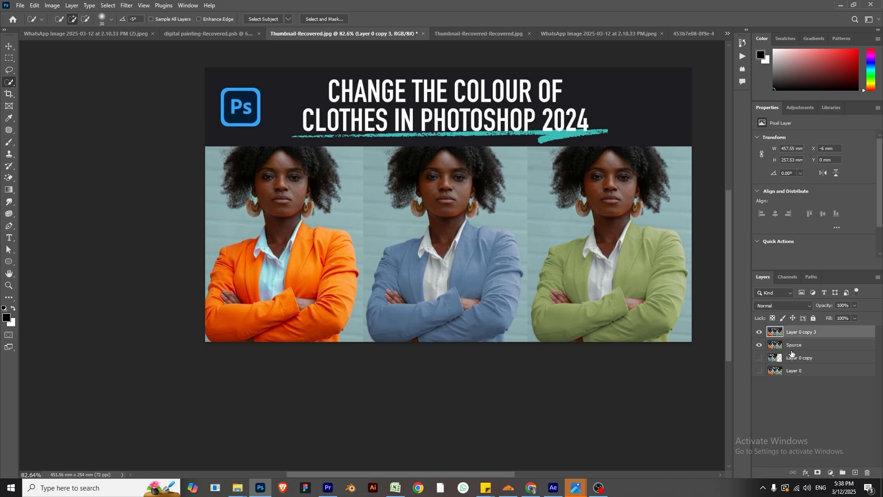
{"action": "scroll", "coordinate": [229, 310], "scroll_direction": "up", "scroll_amount": 3}
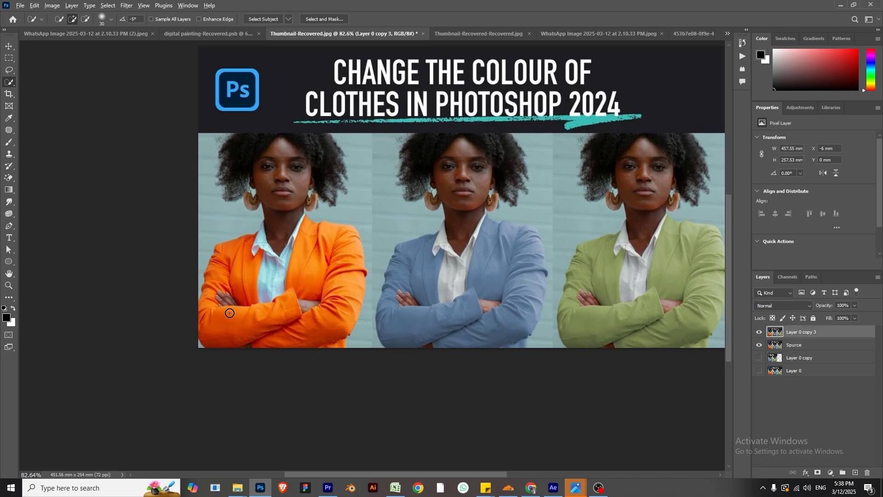
{"action": "scroll", "coordinate": [324, 268], "scroll_direction": "right", "scroll_amount": 5}
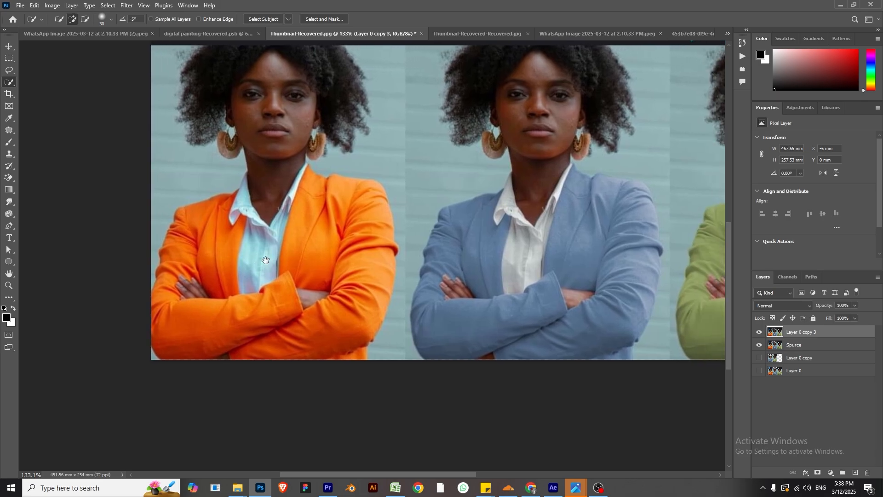
{"action": "scroll", "coordinate": [409, 292], "scroll_direction": "down", "scroll_amount": 4}
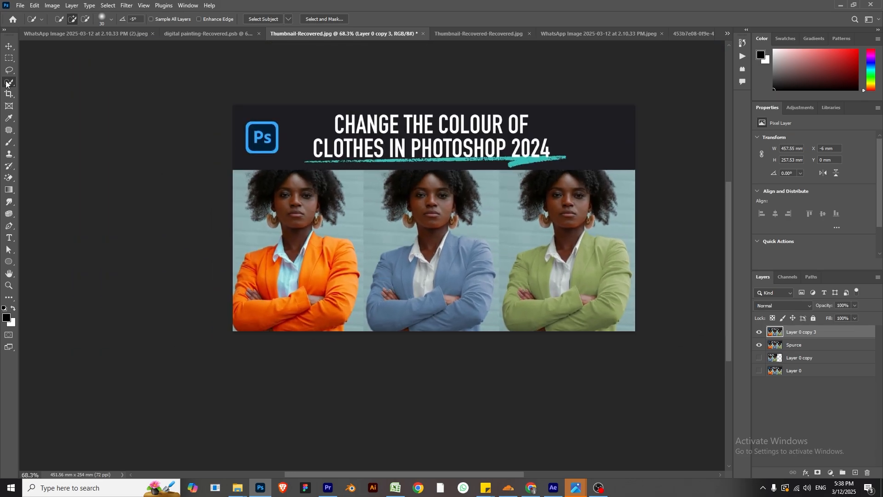
{"action": "left_click", "coordinate": [10, 58]}
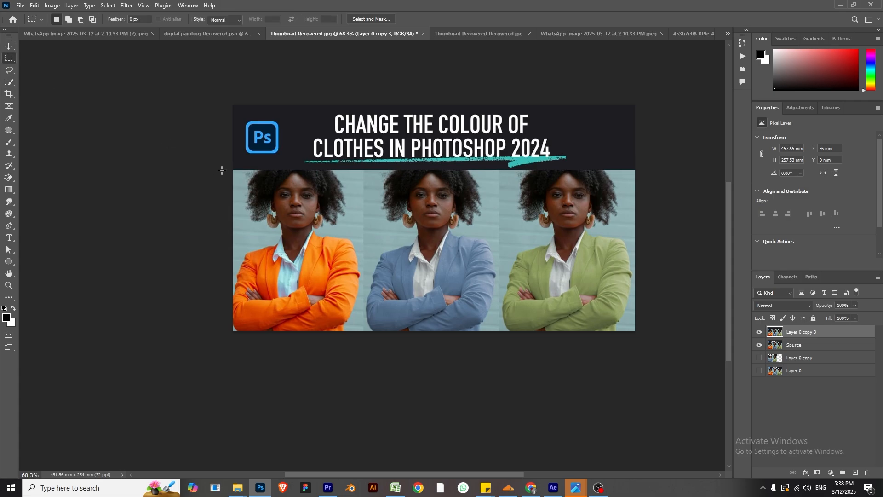
{"action": "left_click_drag", "start_coordinate": [226, 167], "coordinate": [364, 344]}
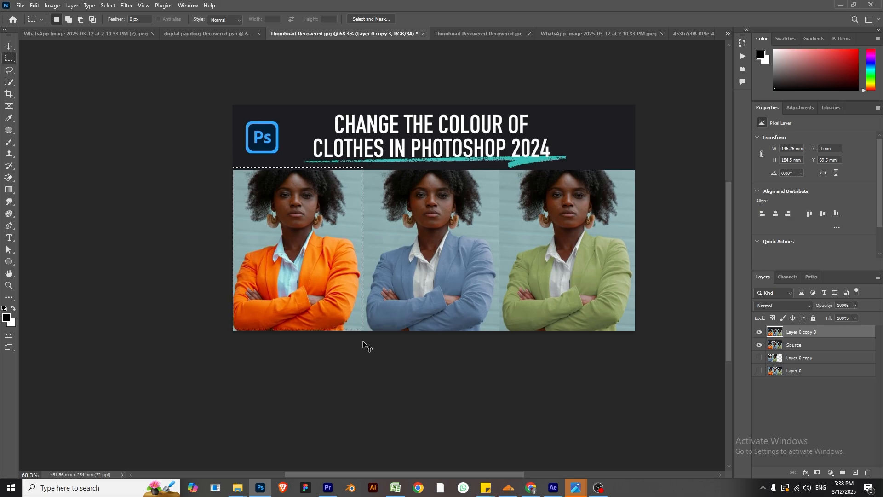
{"action": "key", "text": "ctrl+j"}
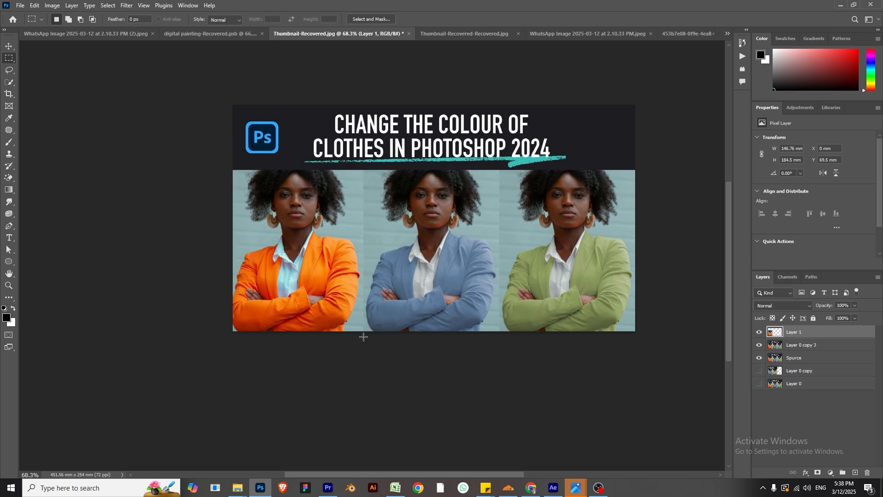
{"action": "left_click", "coordinate": [759, 345]}
{"action": "left_click", "coordinate": [759, 357]}
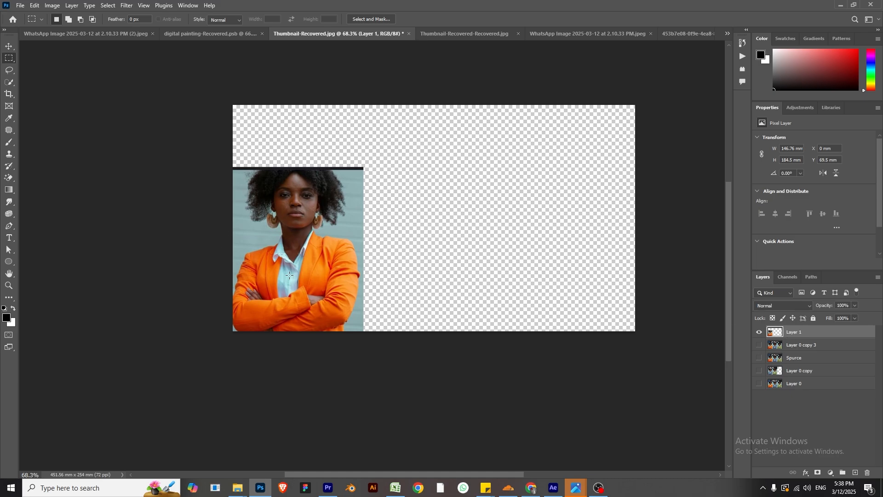
- Duplicate the orange-jacket portrait and place the copy beside the original, at about 145 mm horizontally
{"action": "left_click", "coordinate": [9, 46]}
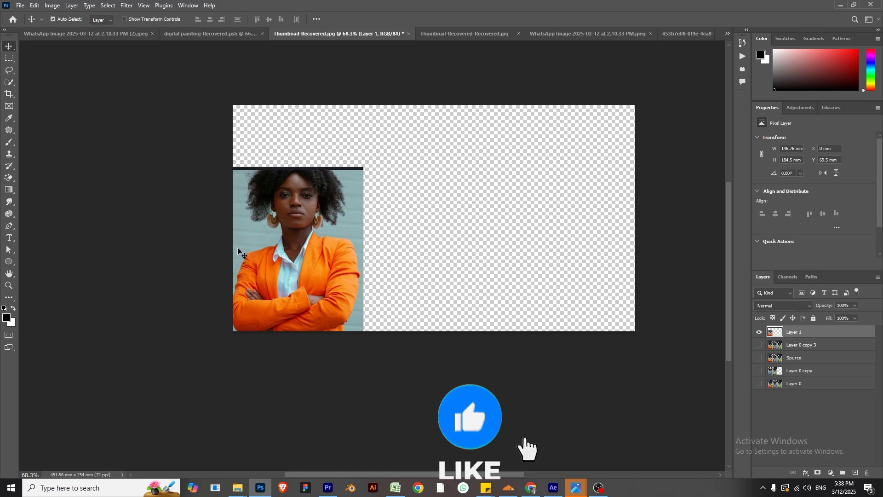
{"action": "left_click_drag", "start_coordinate": [283, 292], "coordinate": [399, 294]}
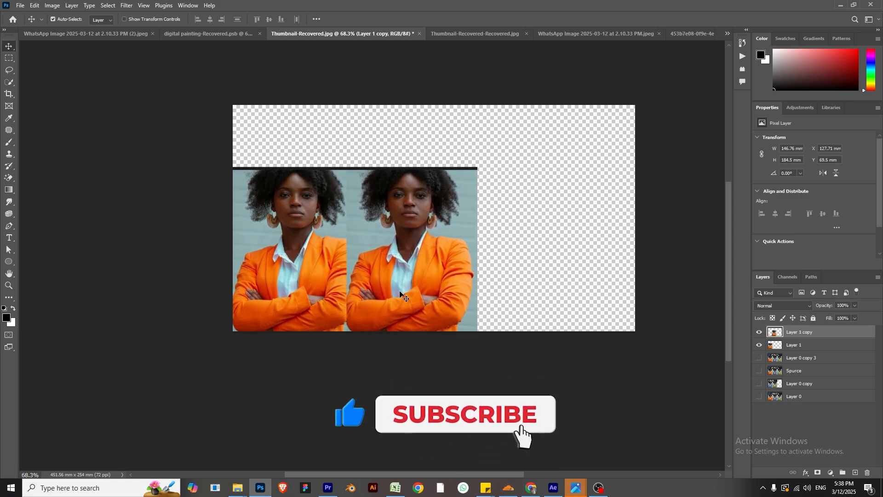
{"action": "key", "text": "shift+Right"}
{"action": "key", "text": "shift+Right"}
{"action": "key", "text": "shift+Right"}
{"action": "key", "text": "shift+Right"}
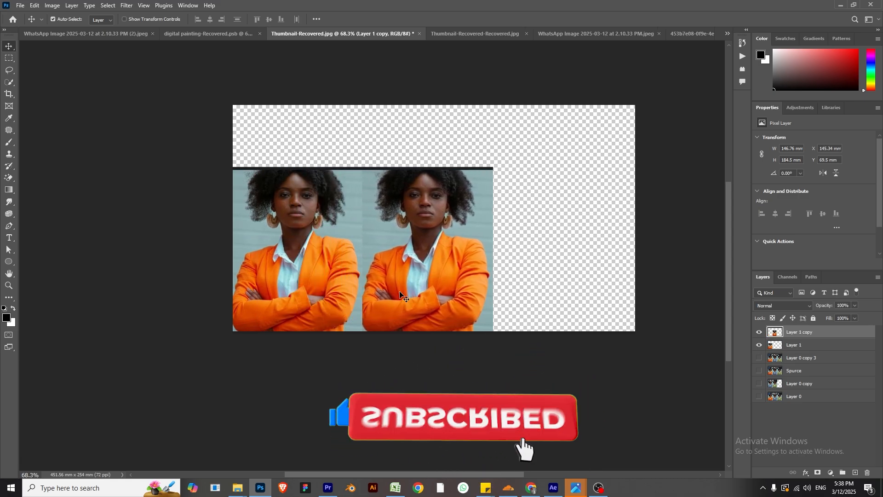
- Add a third portrait copy at the far end of the row and shift both copies sideways to even out narrow gaps between the portraits
{"action": "left_click_drag", "start_coordinate": [431, 287], "coordinate": [575, 285]}
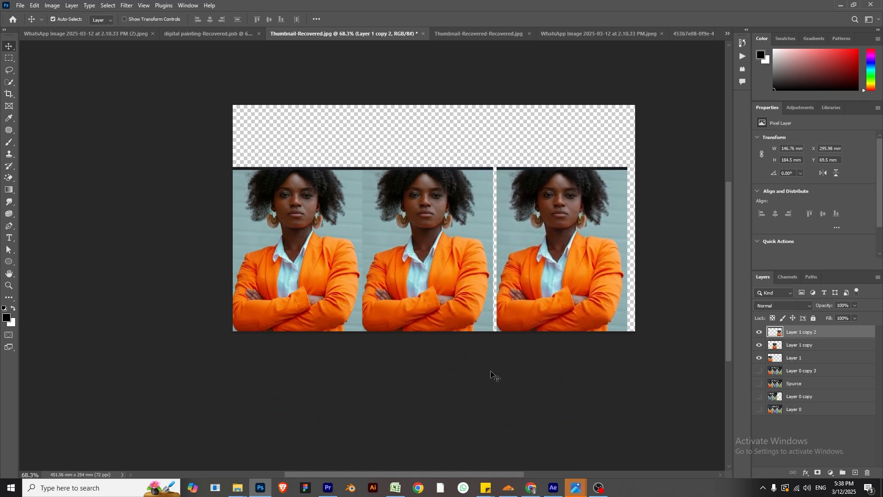
{"action": "left_click", "coordinate": [466, 321], "text": "shift"}
{"action": "key", "text": "shift+Right"}
{"action": "key", "text": "shift+Right"}
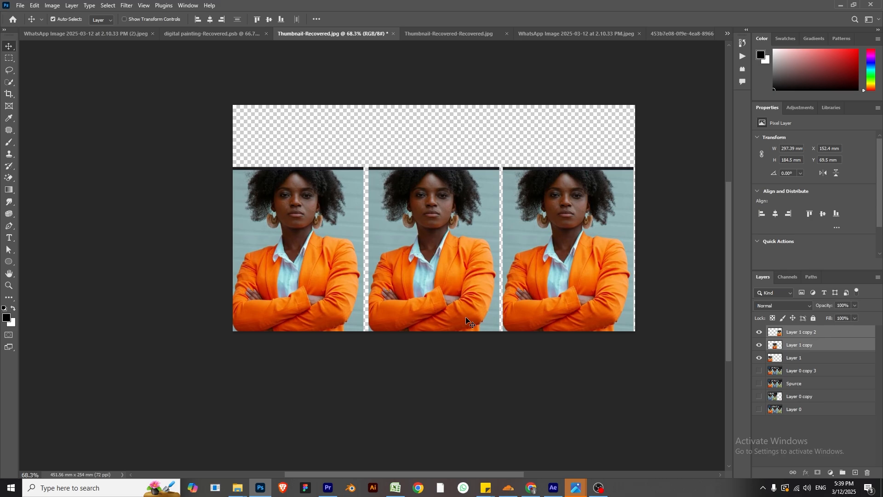
{"action": "key", "text": "Left"}
{"action": "key", "text": "Left"}
{"action": "key", "text": "Left"}
{"action": "key", "text": "Left"}
{"action": "key", "text": "Left"}
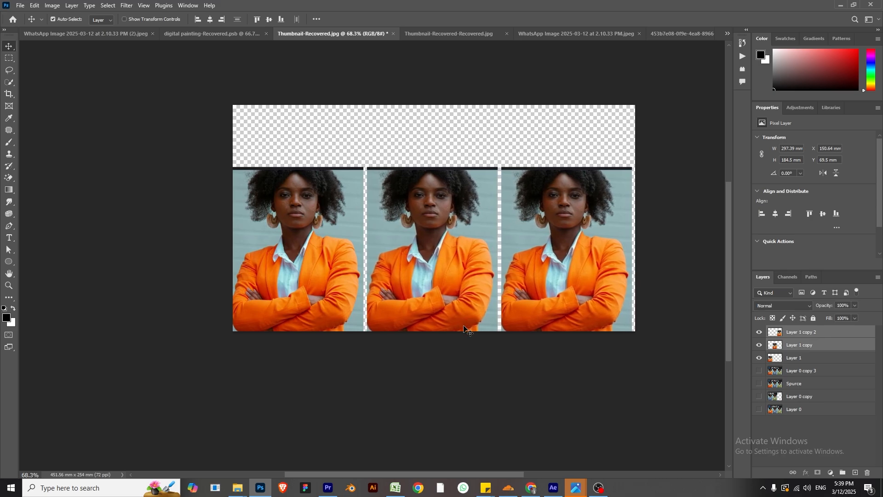
{"action": "left_click", "coordinate": [467, 357]}
- Rename the middle portrait's layer from Layer 1 copy to Layer 2
{"action": "scroll", "coordinate": [461, 305], "scroll_direction": "up", "scroll_amount": 10}
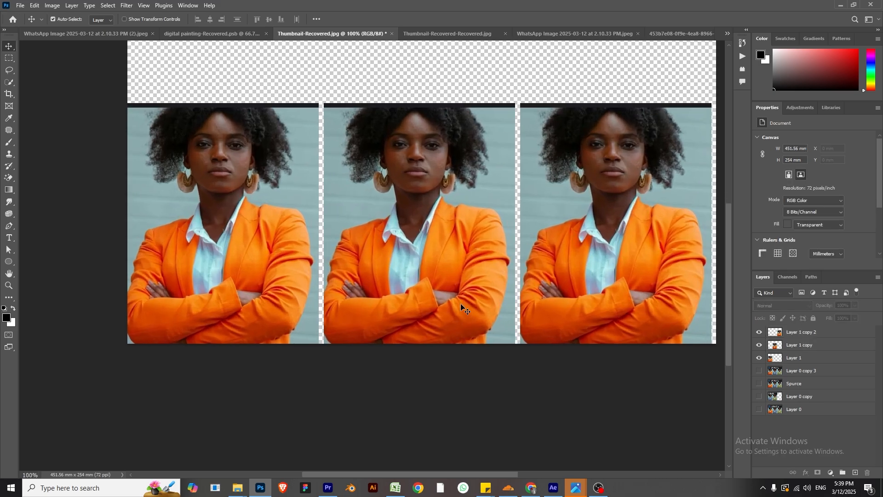
{"action": "scroll", "coordinate": [437, 292], "scroll_direction": "down", "scroll_amount": 6}
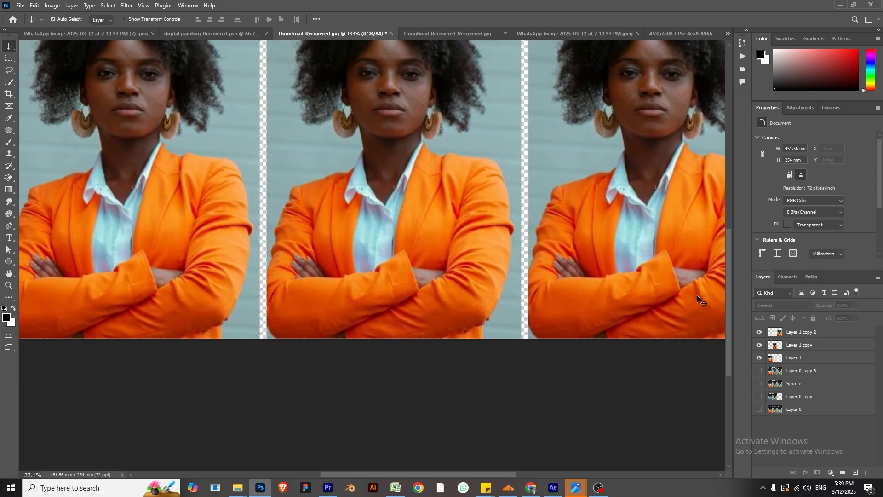
{"action": "left_click", "coordinate": [806, 361]}
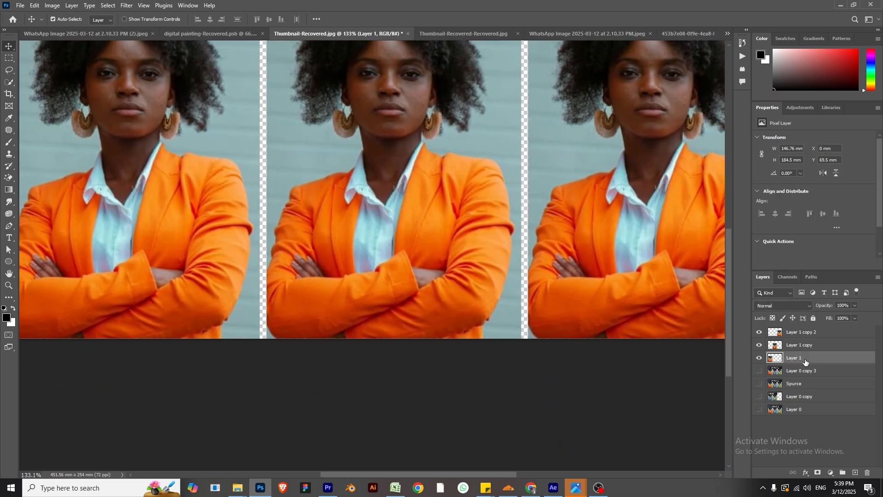
{"action": "double_click", "coordinate": [810, 346]}
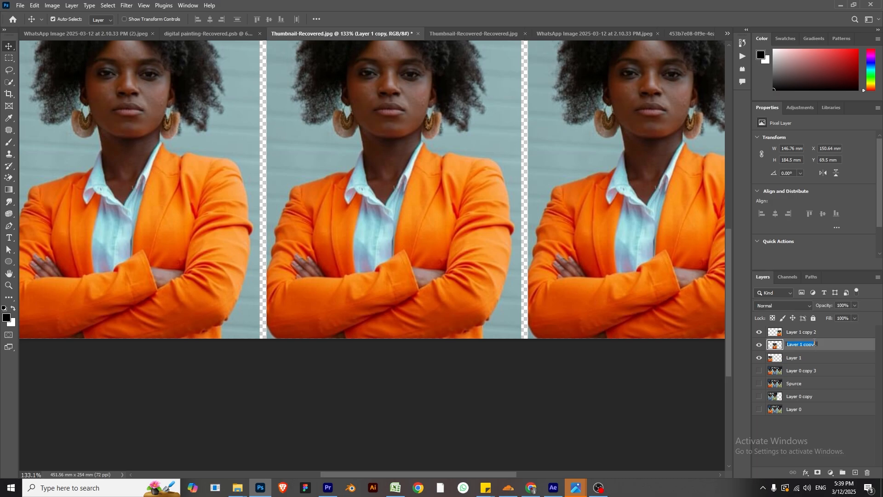
{"action": "left_click", "coordinate": [811, 344]}
- Rename the third portrait's layer, Layer 1 copy 2, to Layer 3
{"action": "left_click", "coordinate": [809, 335]}
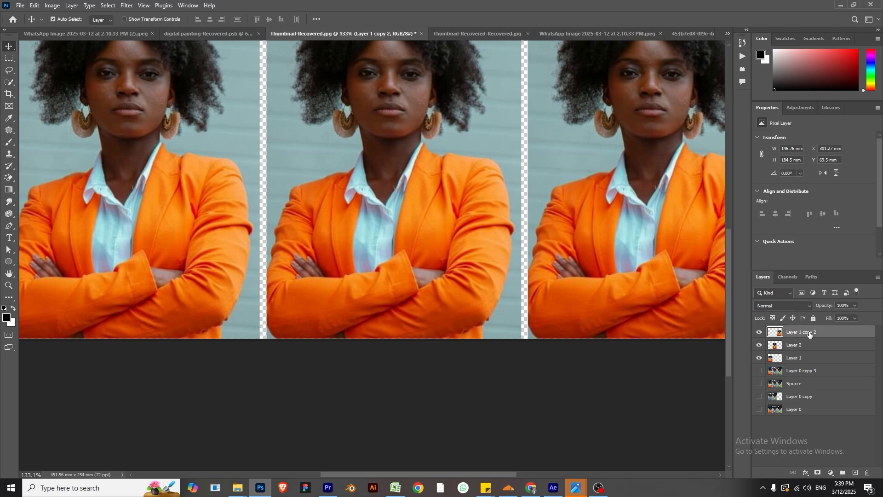
{"action": "right_click", "coordinate": [809, 333]}
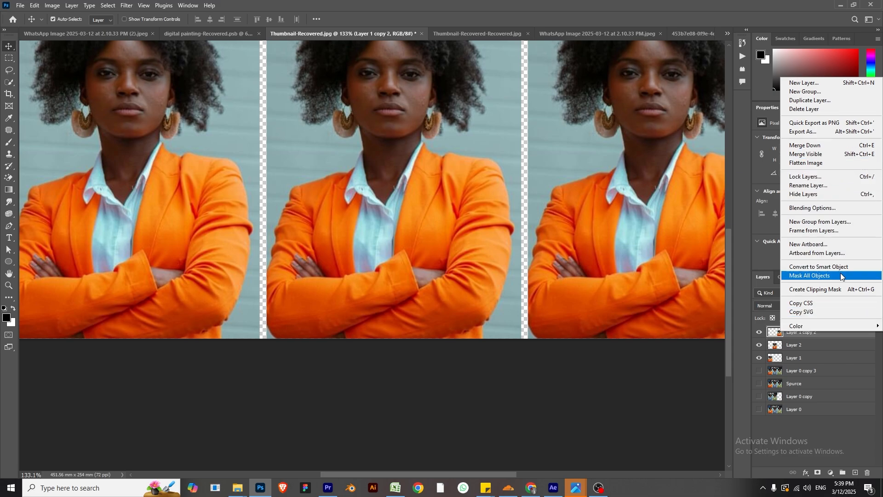
{"action": "left_click", "coordinate": [820, 350]}
{"action": "double_click", "coordinate": [809, 334]}
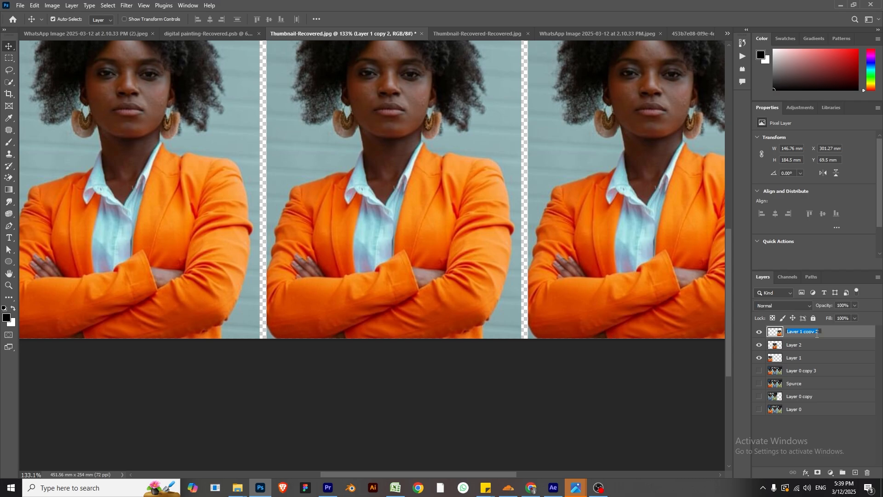
{"action": "left_click", "coordinate": [816, 334]}
{"action": "type", "text": "3"}
{"action": "key", "text": "Return"}
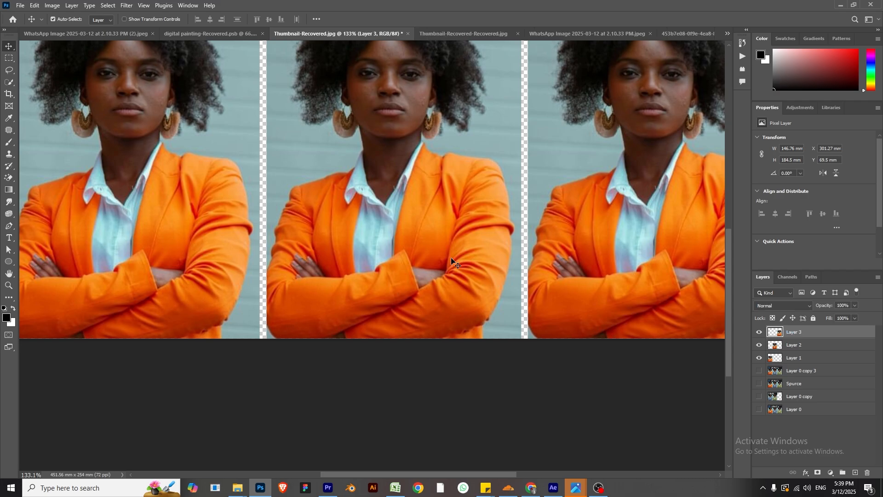
- Select the orange jacket of the middle portrait on Layer 2 with the Quick Selection tool
{"action": "left_click", "coordinate": [848, 346]}
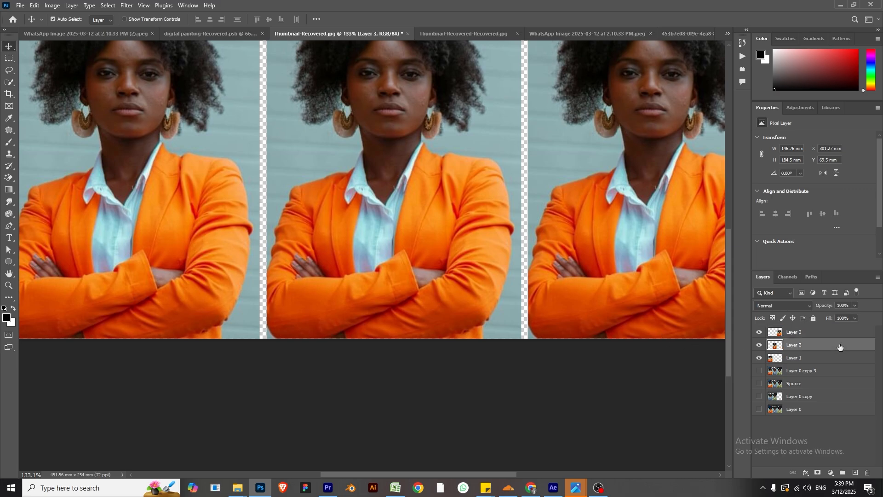
{"action": "scroll", "coordinate": [282, 246], "scroll_direction": "up", "scroll_amount": 2}
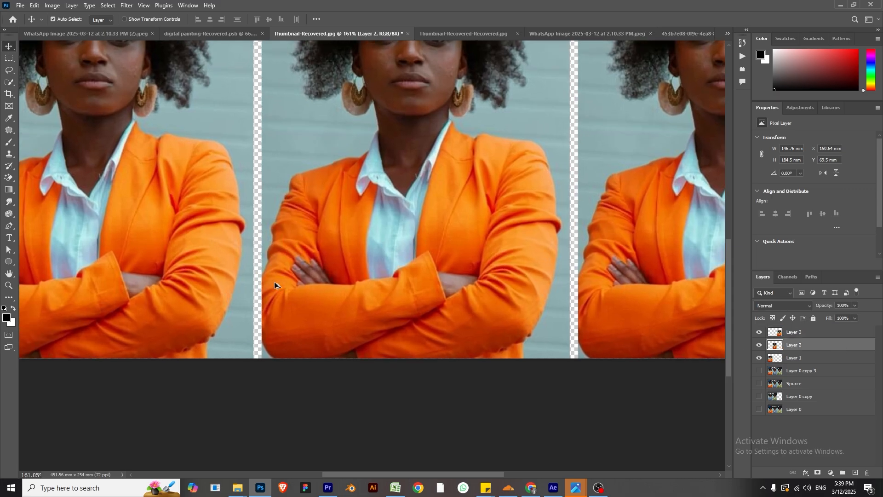
{"action": "scroll", "coordinate": [386, 263], "scroll_direction": "up", "scroll_amount": 2}
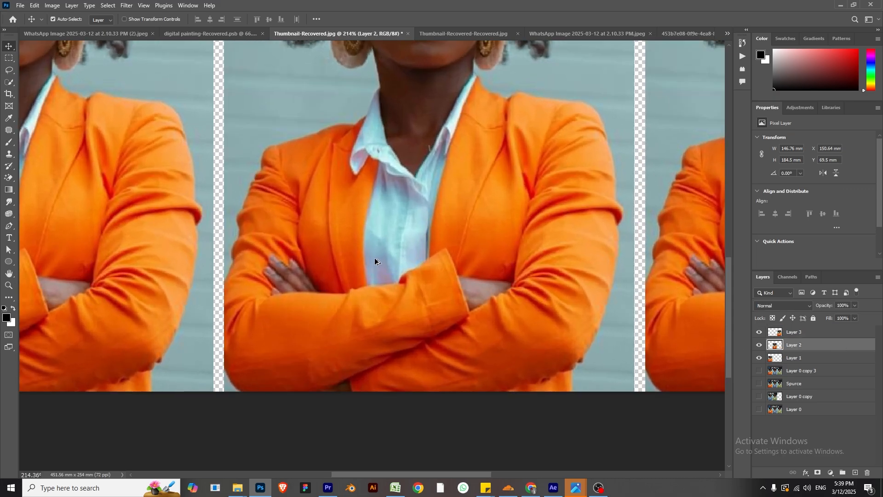
{"action": "left_click_drag", "start_coordinate": [405, 227], "coordinate": [310, 243]}
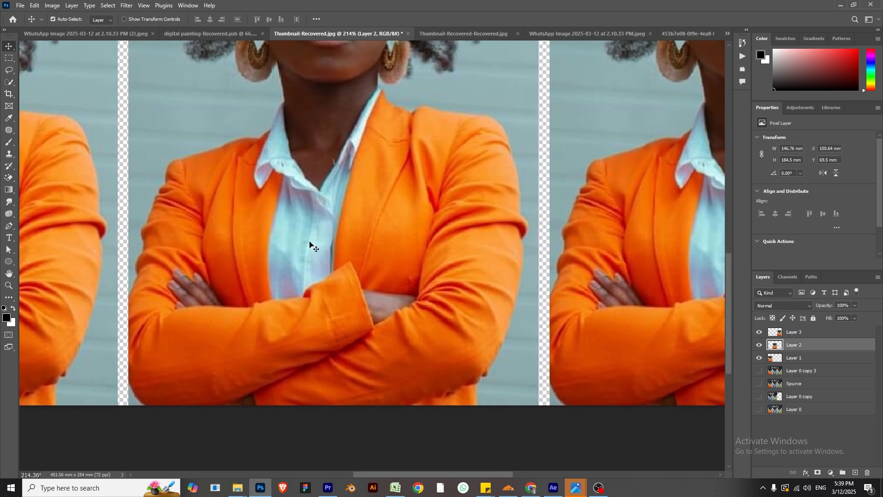
{"action": "left_click", "coordinate": [11, 82]}
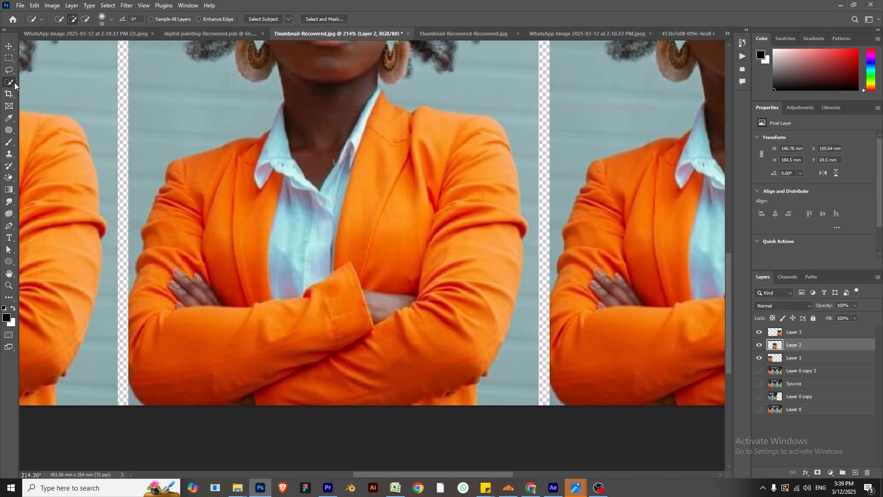
{"action": "scroll", "coordinate": [356, 169], "scroll_direction": "down", "scroll_amount": 2}
{"action": "scroll", "coordinate": [356, 169], "scroll_direction": "down", "scroll_amount": 1}
{"action": "mouse_move", "coordinate": [356, 166]}
{"action": "left_mouse_down"}
{"action": "mouse_move", "coordinate": [404, 158]}
{"action": "mouse_move", "coordinate": [385, 152]}
{"action": "mouse_move", "coordinate": [394, 181]}
{"action": "mouse_move", "coordinate": [408, 165]}
{"action": "mouse_move", "coordinate": [415, 192]}
{"action": "mouse_move", "coordinate": [396, 295]}
{"action": "mouse_move", "coordinate": [298, 287]}
{"action": "mouse_move", "coordinate": [282, 252]}
{"action": "mouse_move", "coordinate": [288, 233]}
{"action": "mouse_move", "coordinate": [357, 188]}
{"action": "left_mouse_up"}
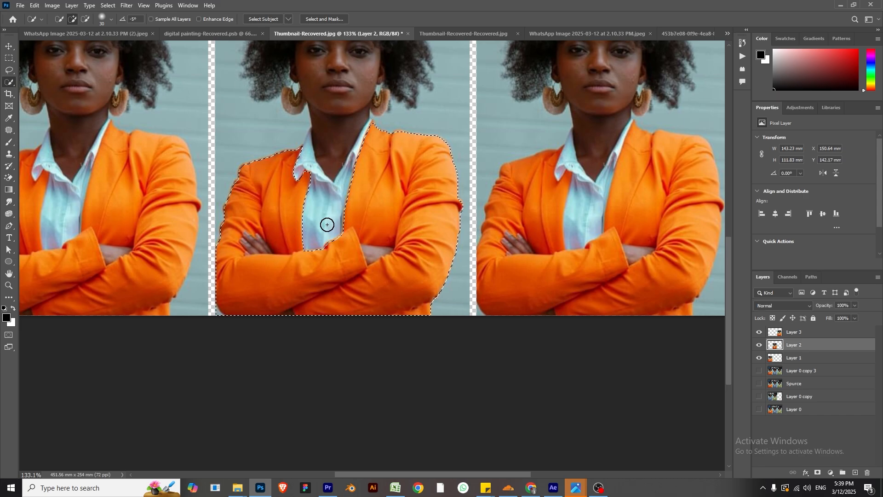
- Reduce the selection brush to 15 px and subtract the sliver of shirt above the folded sleeve's cuff from the jacket selection
{"action": "key", "text": "alt"}
{"action": "scroll", "coordinate": [367, 268], "scroll_direction": "up", "scroll_amount": 2}
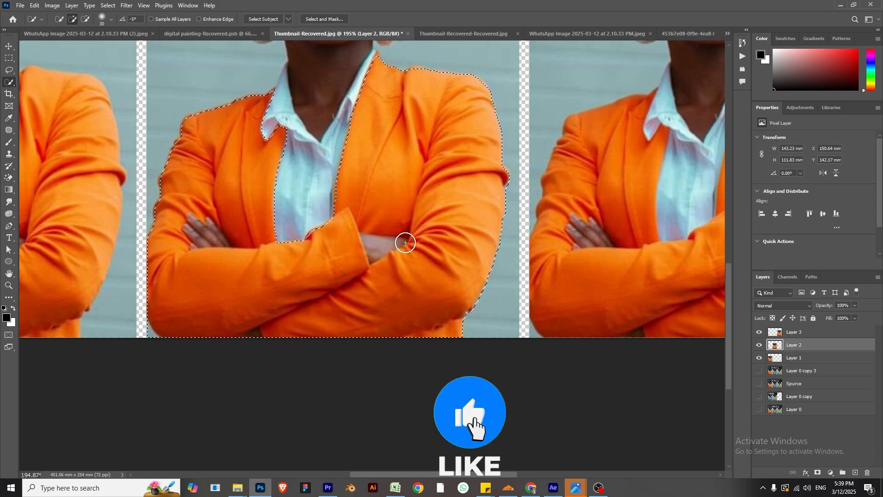
{"action": "scroll", "coordinate": [338, 234], "scroll_direction": "up", "scroll_amount": 2}
{"action": "scroll", "coordinate": [331, 234], "scroll_direction": "up", "scroll_amount": 4}
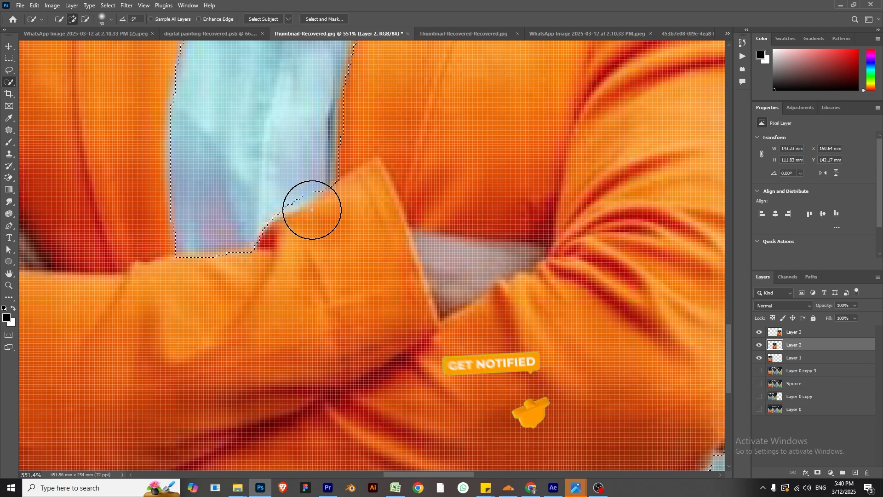
{"action": "key", "text": "bracketleft"}
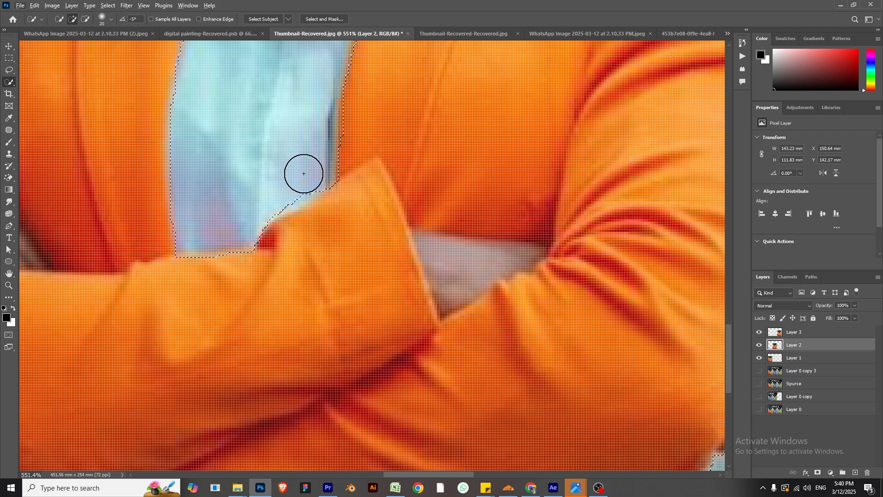
{"action": "key", "text": "bracketleft"}
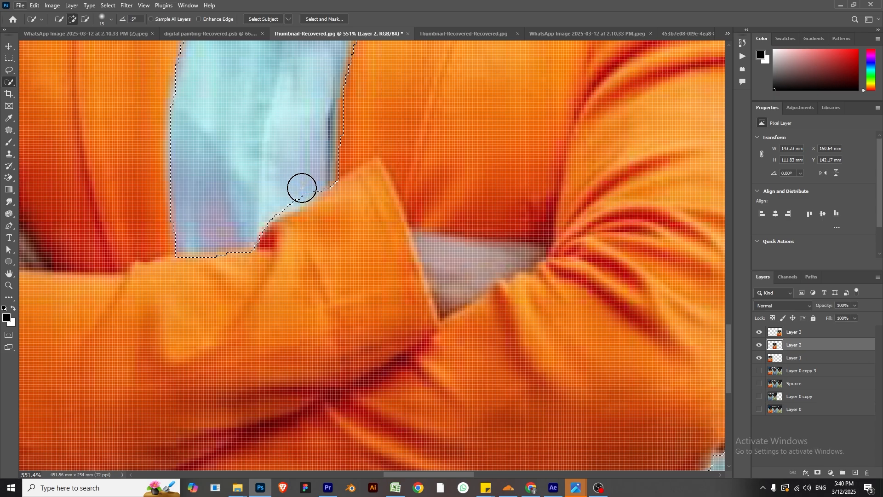
{"action": "left_click", "coordinate": [302, 187], "text": "alt"}
{"action": "left_click", "coordinate": [299, 186], "text": "alt"}
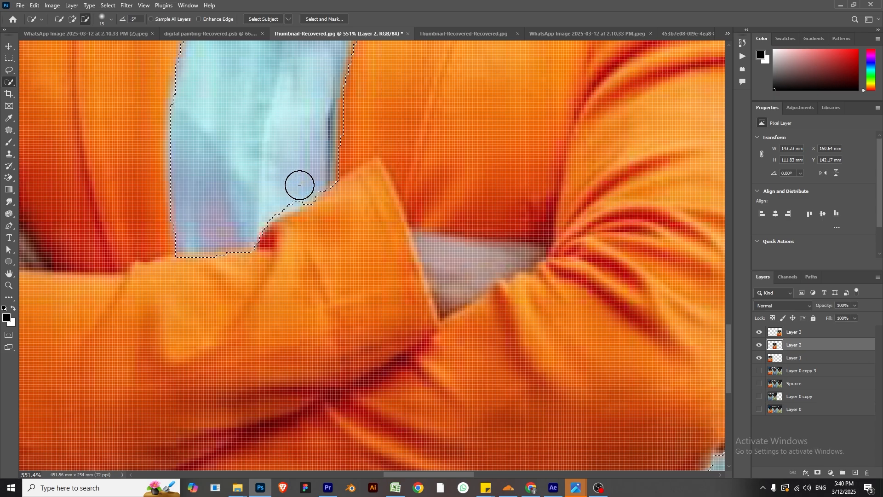
- Recolour the selected middle jacket purple with a Hue/Saturation adjustment: Hue -95, Saturation -35 and Lightness -18
{"action": "scroll", "coordinate": [290, 189], "scroll_direction": "down", "scroll_amount": 6}
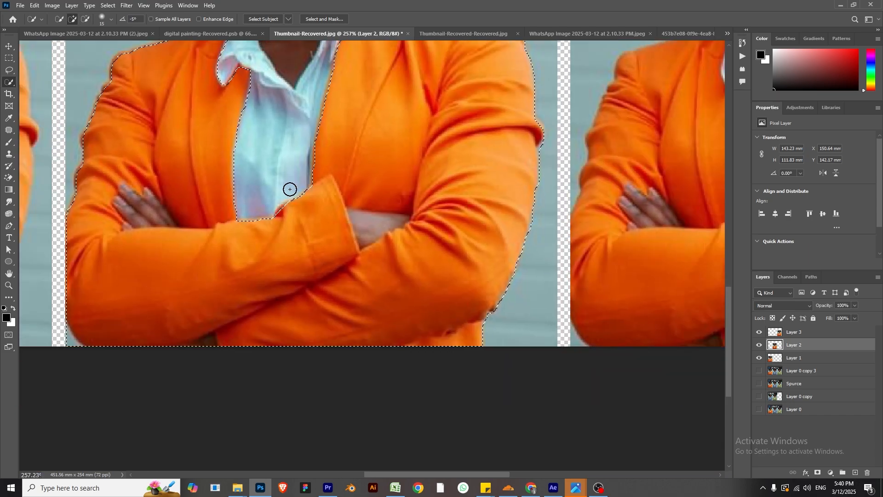
{"action": "scroll", "coordinate": [290, 189], "scroll_direction": "down", "scroll_amount": 2}
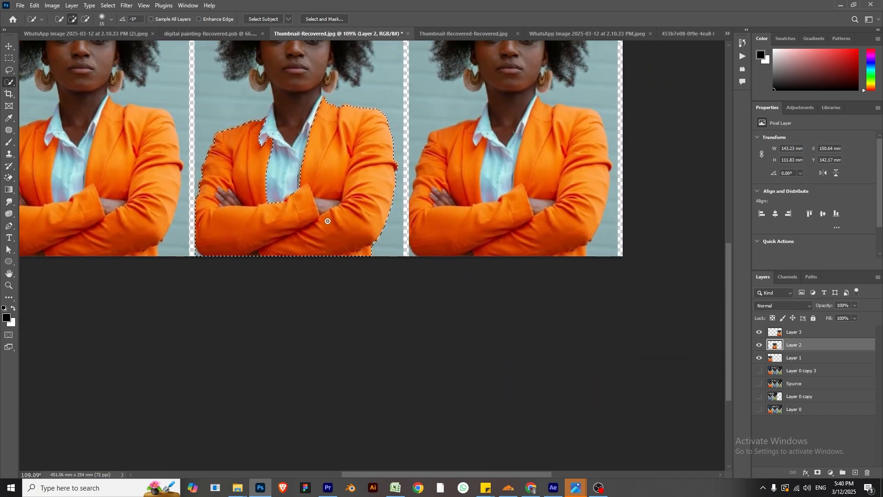
{"action": "left_click", "coordinate": [52, 6]}
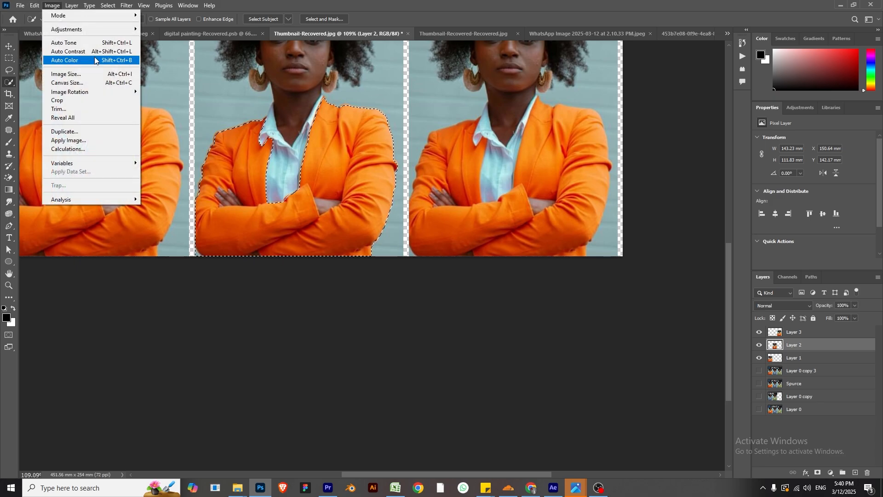
{"action": "mouse_move", "coordinate": [117, 29]}
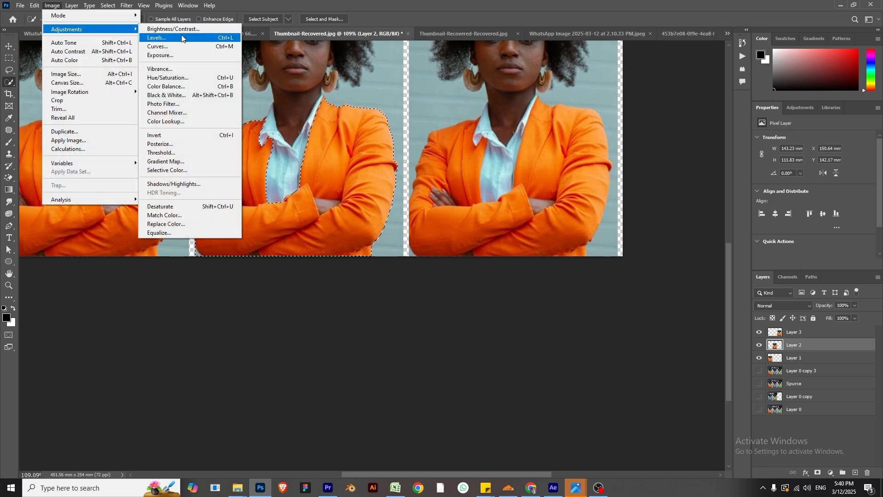
{"action": "left_click", "coordinate": [182, 78]}
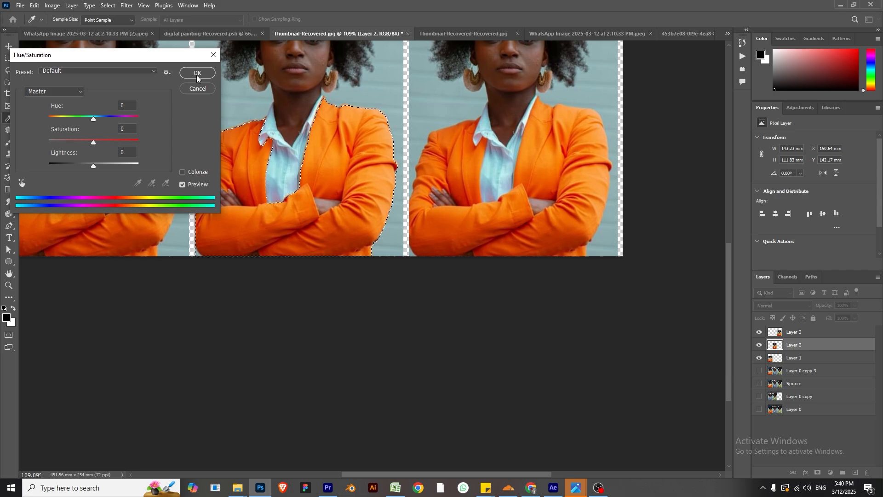
{"action": "left_click_drag", "start_coordinate": [162, 60], "coordinate": [620, 154]}
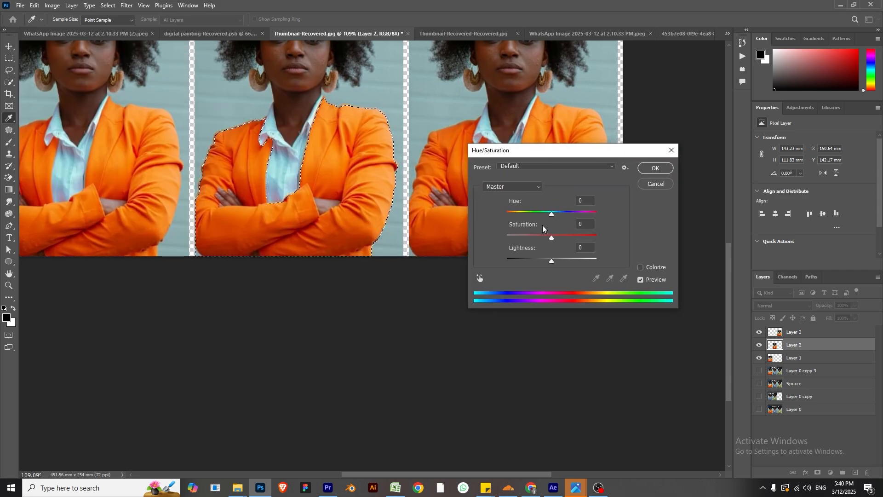
{"action": "left_click_drag", "start_coordinate": [551, 213], "coordinate": [537, 239]}
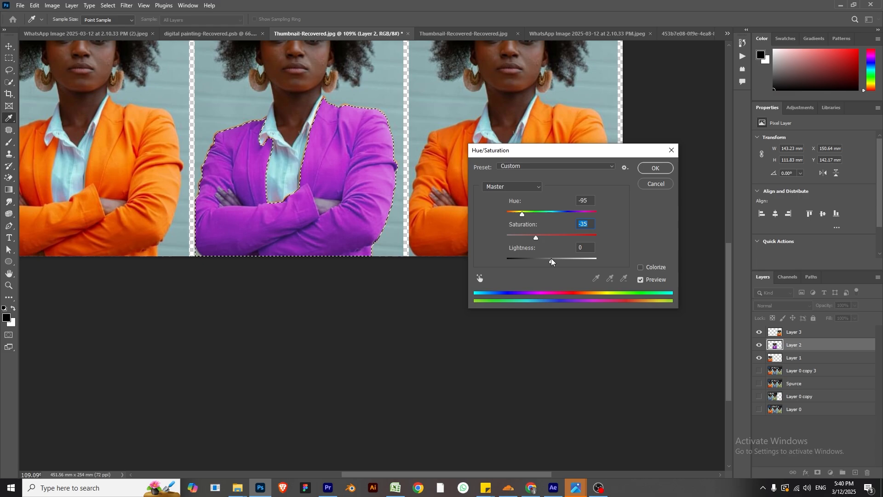
{"action": "mouse_move", "coordinate": [551, 260]}
{"action": "left_mouse_down"}
{"action": "mouse_move", "coordinate": [564, 269]}
{"action": "mouse_move", "coordinate": [542, 262]}
{"action": "left_mouse_up"}
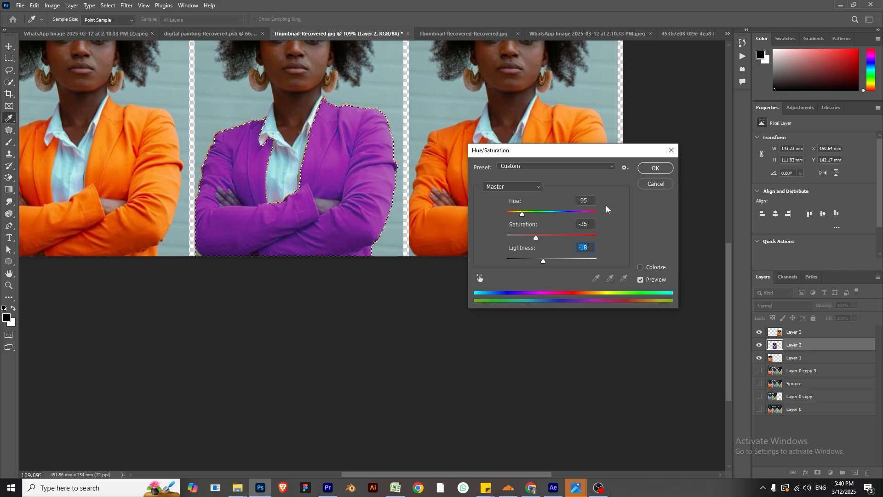
{"action": "left_click", "coordinate": [654, 167]}
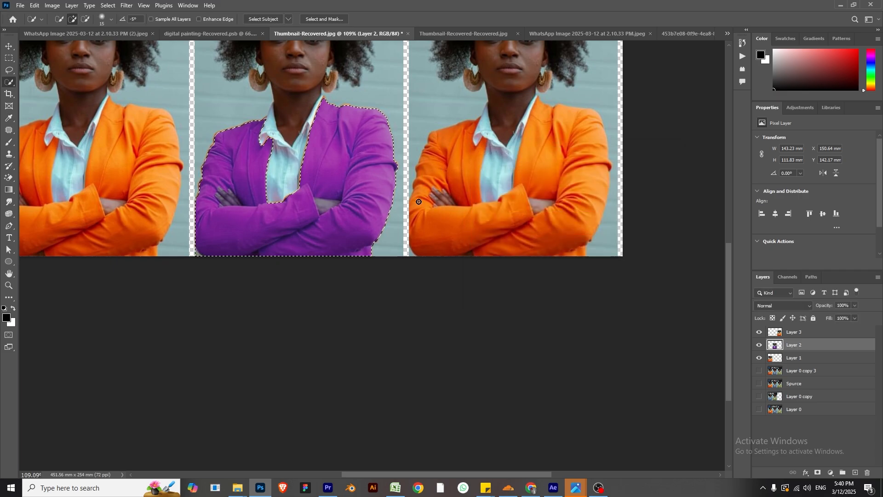
- Deselect the purple jacket and make the first portrait's Layer 1 the active layer
{"action": "scroll", "coordinate": [372, 180], "scroll_direction": "down", "scroll_amount": 3}
{"action": "key", "text": "w"}
{"action": "scroll", "coordinate": [372, 181], "scroll_direction": "up", "scroll_amount": 5}
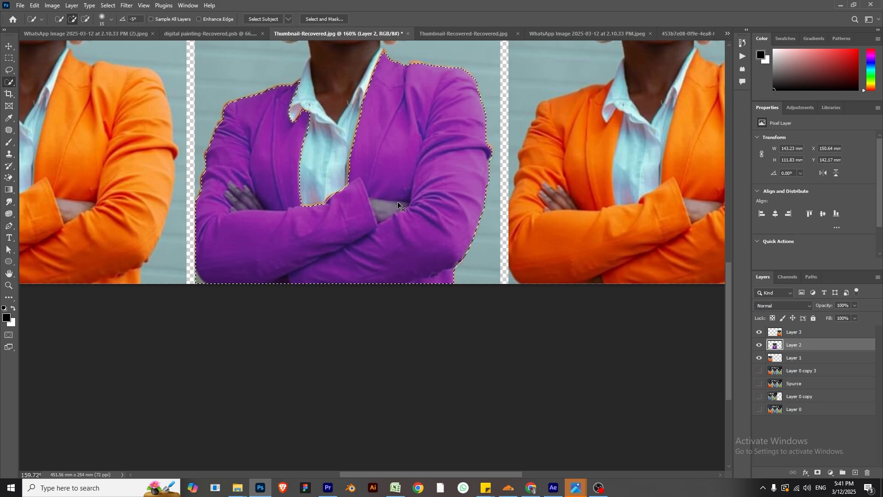
{"action": "key", "text": "ctrl+d"}
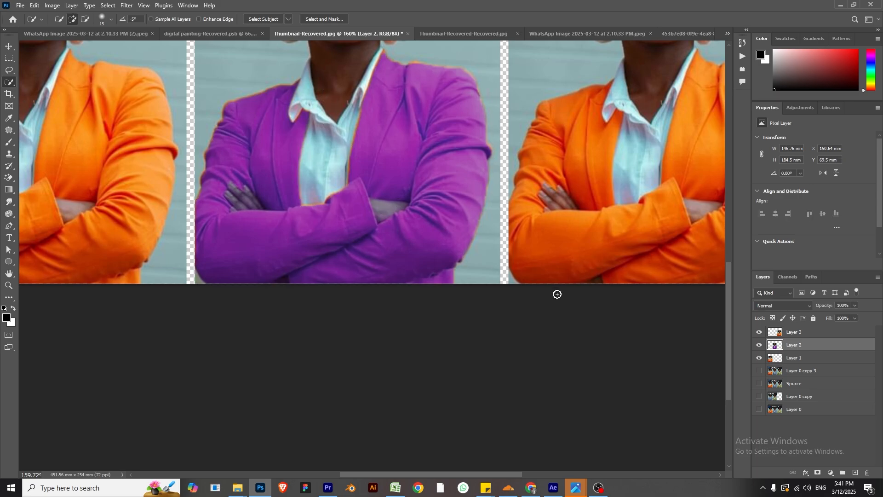
{"action": "left_click", "coordinate": [759, 345]}
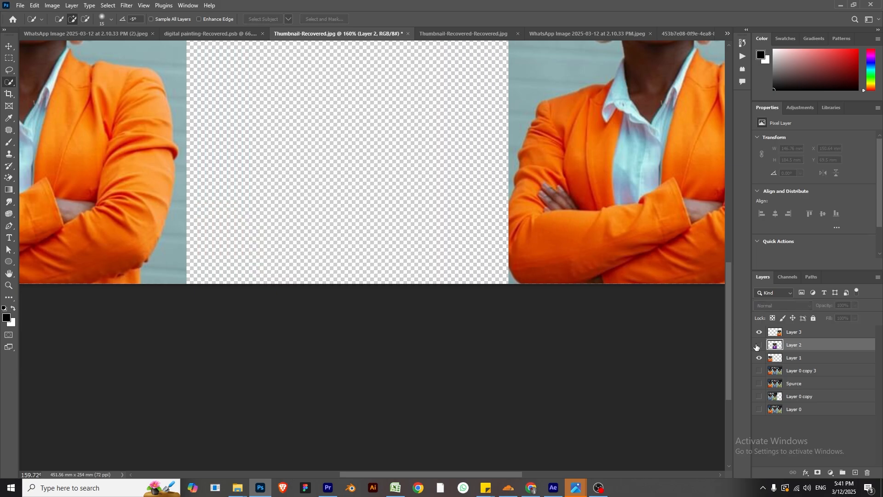
{"action": "left_click", "coordinate": [795, 364]}
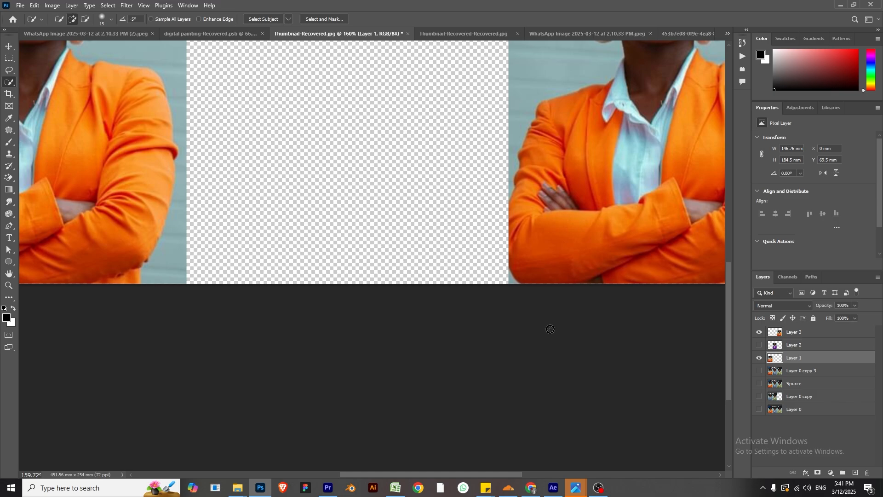
{"action": "left_click", "coordinate": [759, 345]}
- Outline the exposed forearm beside the folded cuff in the first portrait with a closed Pen tool shape that has no fill
{"action": "scroll", "coordinate": [327, 217], "scroll_direction": "left", "scroll_amount": 5}
{"action": "scroll", "coordinate": [327, 216], "scroll_direction": "up", "scroll_amount": 2}
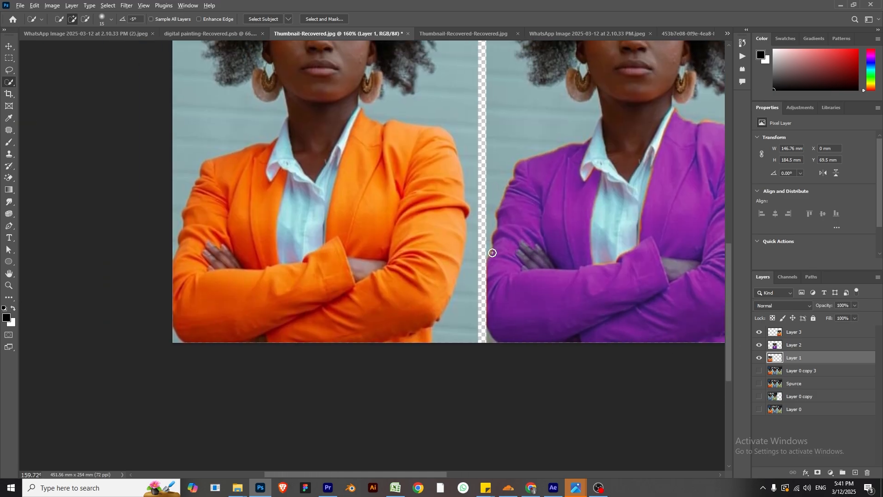
{"action": "scroll", "coordinate": [319, 264], "scroll_direction": "up", "scroll_amount": 8, "text": "alt"}
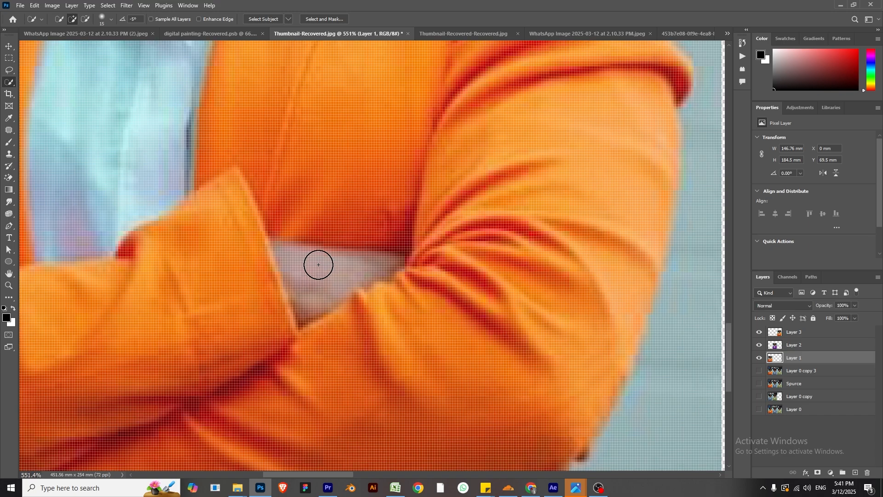
{"action": "key", "text": "p"}
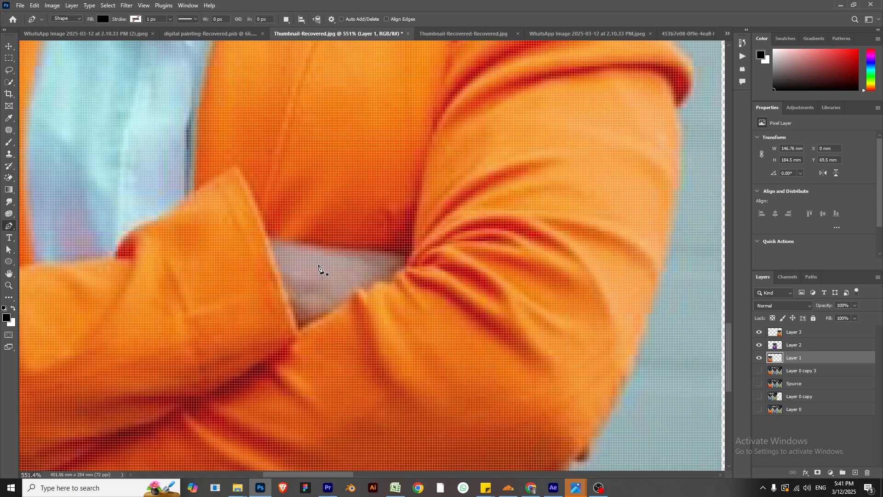
{"action": "left_click", "coordinate": [270, 243]}
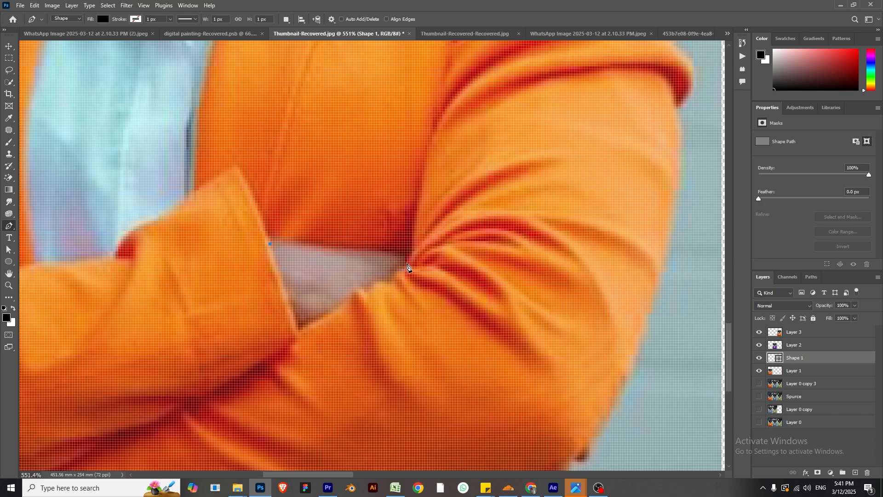
{"action": "left_click_drag", "start_coordinate": [412, 256], "coordinate": [408, 265]}
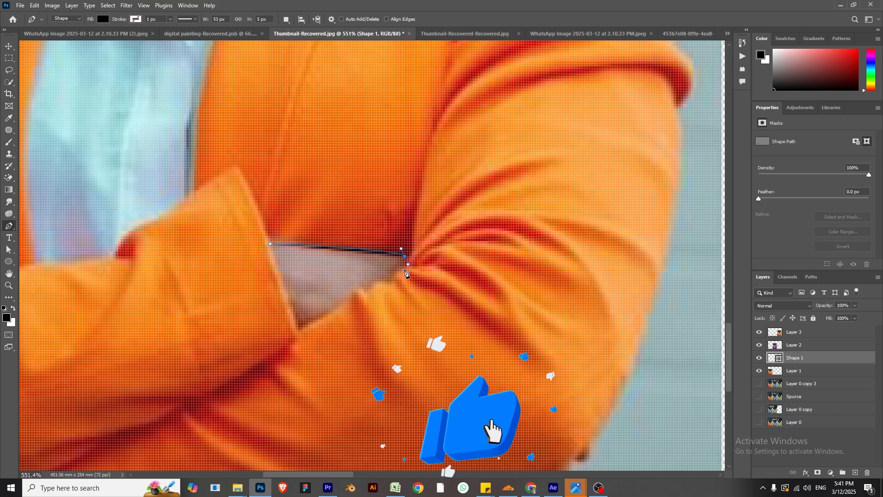
{"action": "left_click", "coordinate": [105, 16]}
{"action": "left_click", "coordinate": [49, 36]}
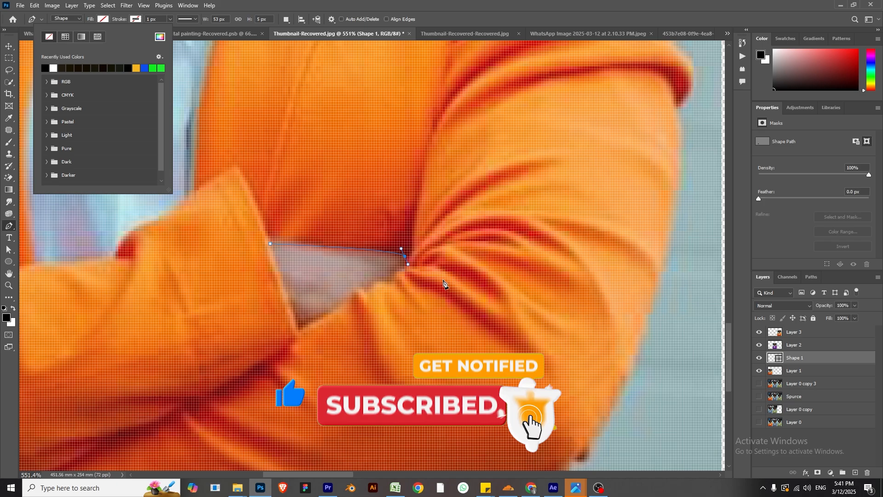
{"action": "left_click", "coordinate": [388, 283]}
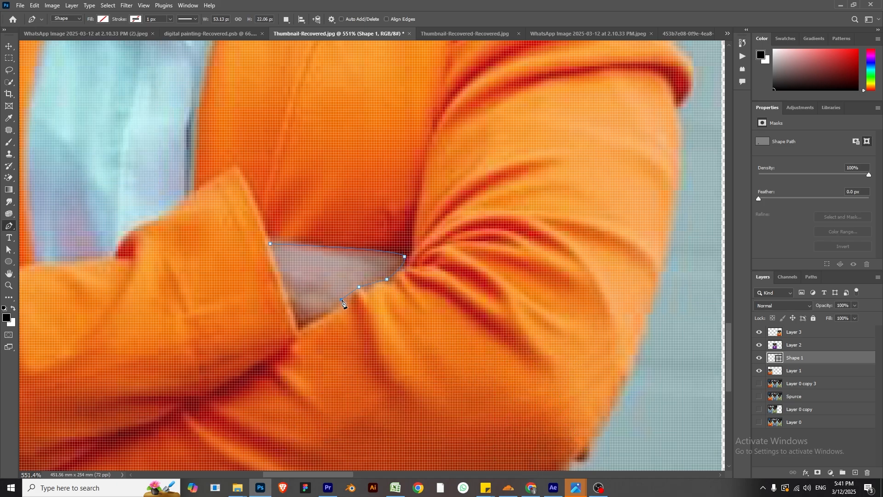
{"action": "left_click", "coordinate": [300, 328]}
{"action": "left_click", "coordinate": [270, 244]}
- Turn the forearm outline into a selection and copy that area of Layer 1 to a new layer
{"action": "scroll", "coordinate": [271, 249], "scroll_direction": "down", "scroll_amount": 5}
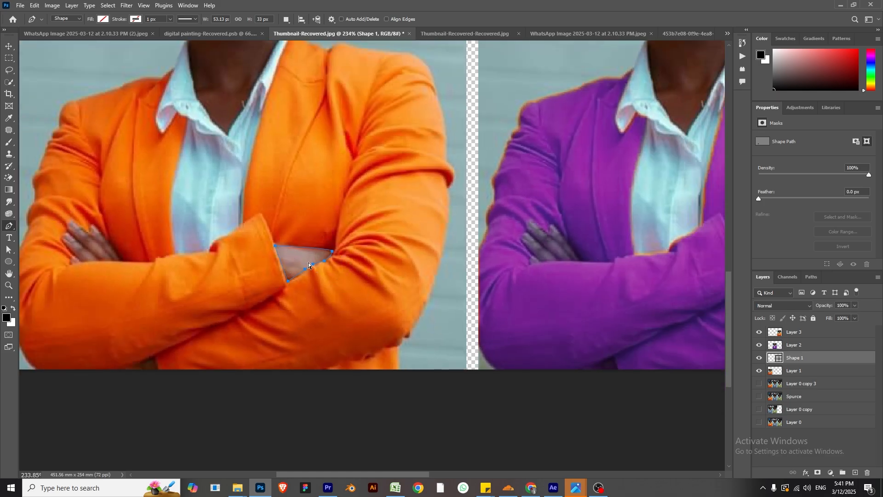
{"action": "key", "text": "ctrl+Return"}
{"action": "left_click", "coordinate": [802, 371]}
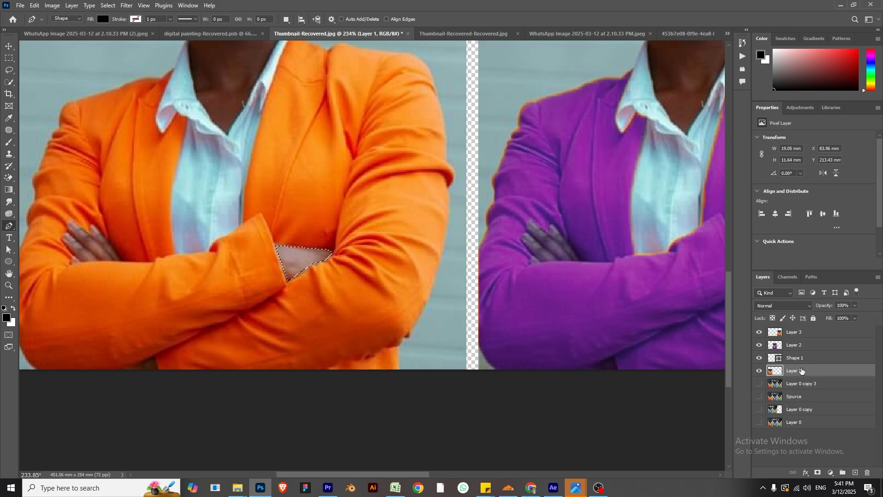
{"action": "key", "text": "ctrl+j"}
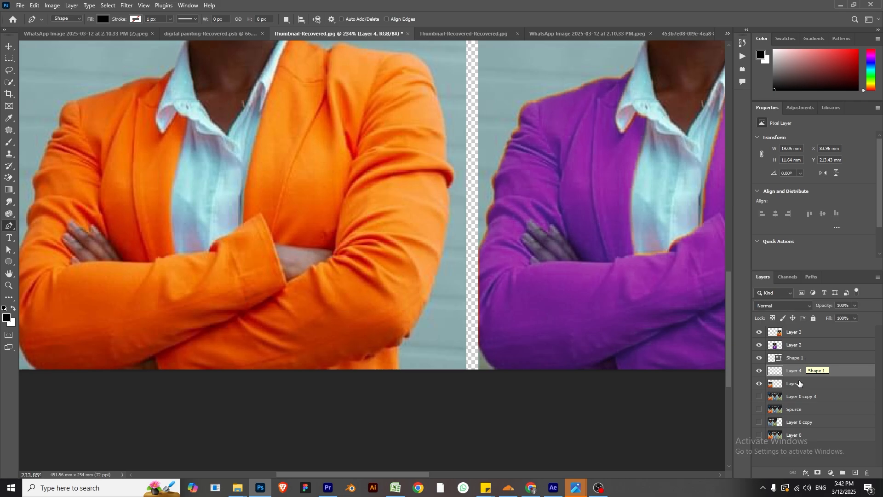
{"action": "left_click", "coordinate": [759, 384]}
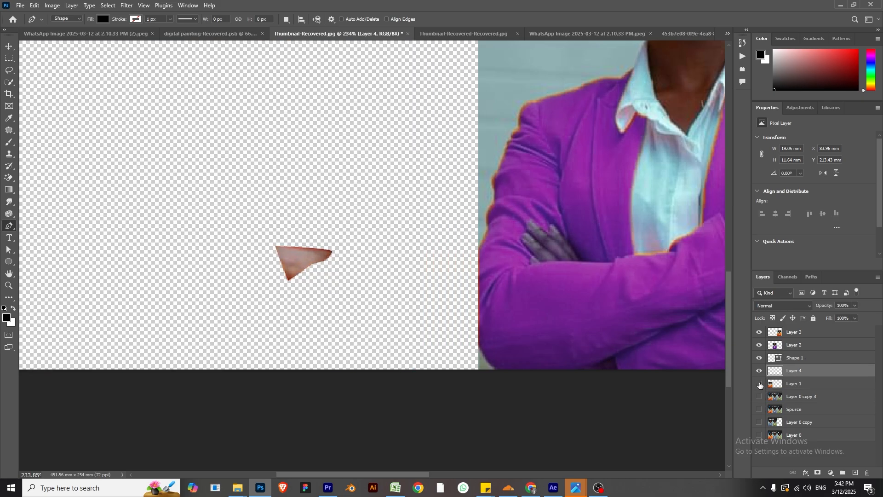
{"action": "left_click", "coordinate": [760, 383]}
- Move Layer 4 above Layer 2 and place its forearm patch over the matching forearm of the middle portrait
{"action": "key", "text": "v"}
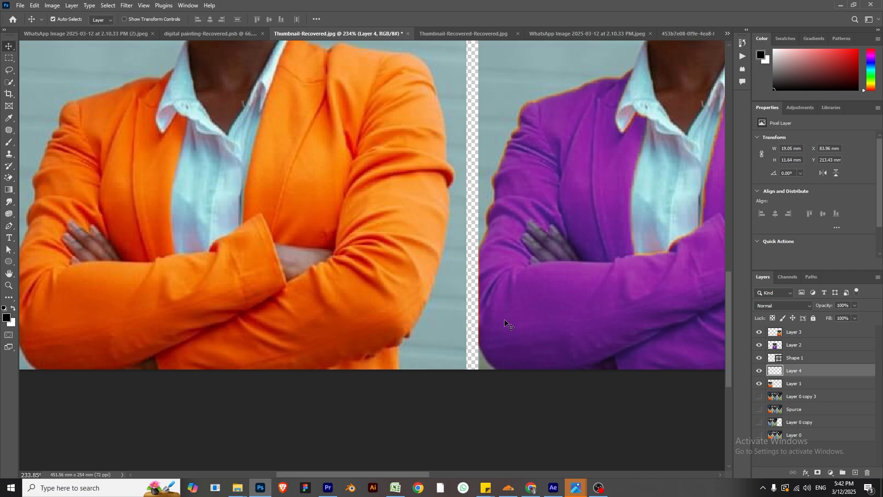
{"action": "left_click_drag", "start_coordinate": [303, 273], "coordinate": [479, 331]}
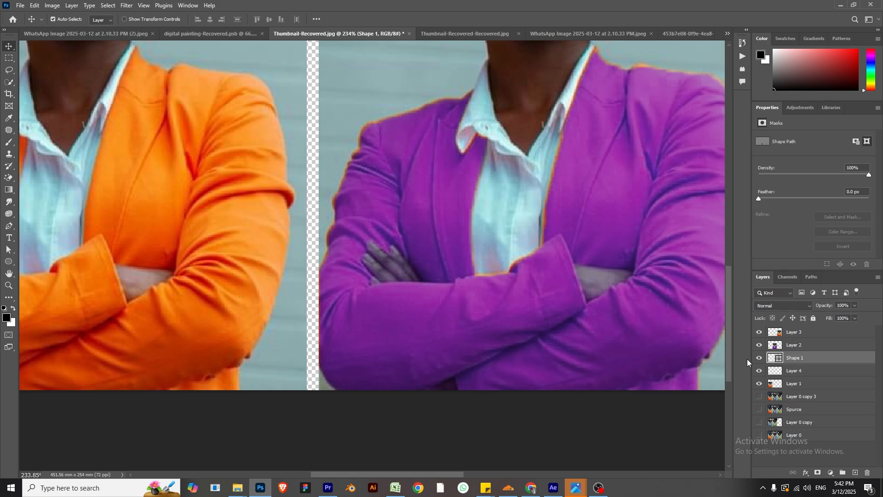
{"action": "left_click_drag", "start_coordinate": [799, 371], "coordinate": [791, 338]}
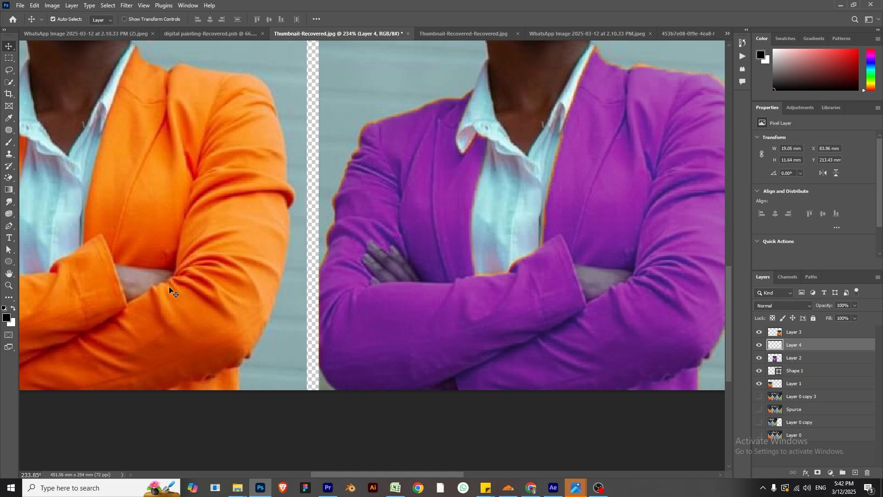
{"action": "left_click_drag", "start_coordinate": [144, 281], "coordinate": [601, 281]}
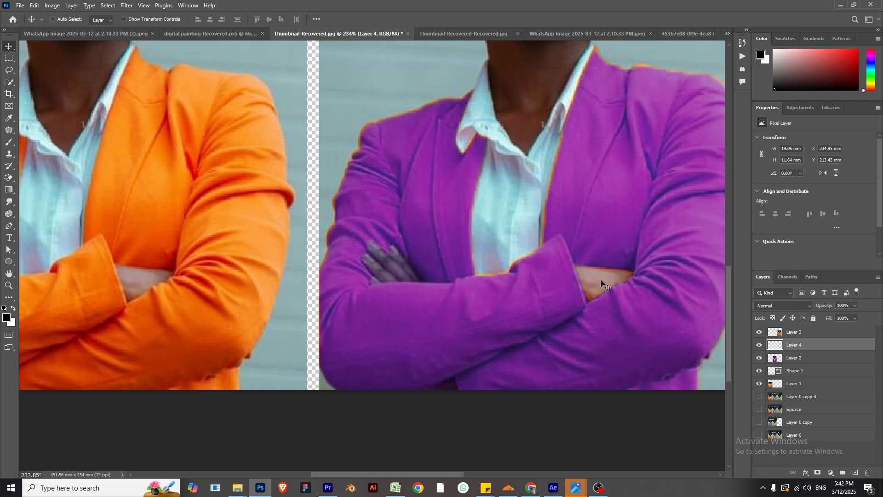
- Transform the forearm patch with a rotation of about 1° counter-clockwise and a slight shift to fit the purple sleeve opening
{"action": "key", "text": "ctrl+t"}
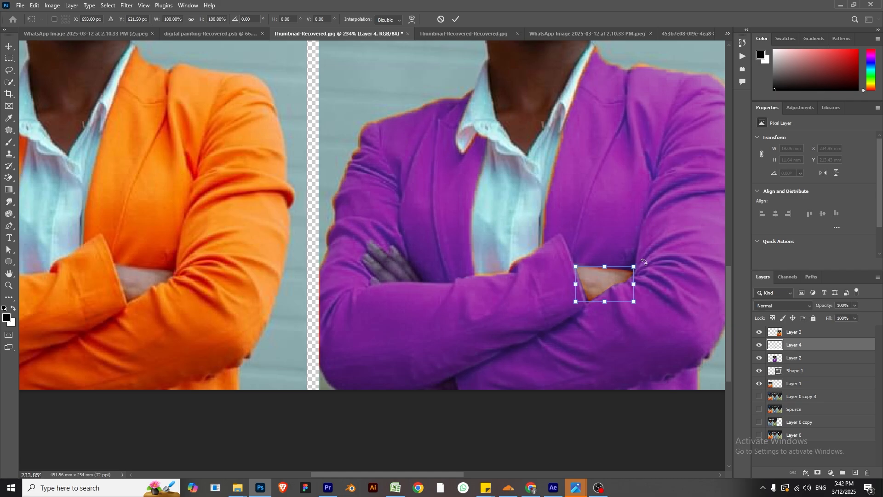
{"action": "left_click_drag", "start_coordinate": [644, 262], "coordinate": [642, 264]}
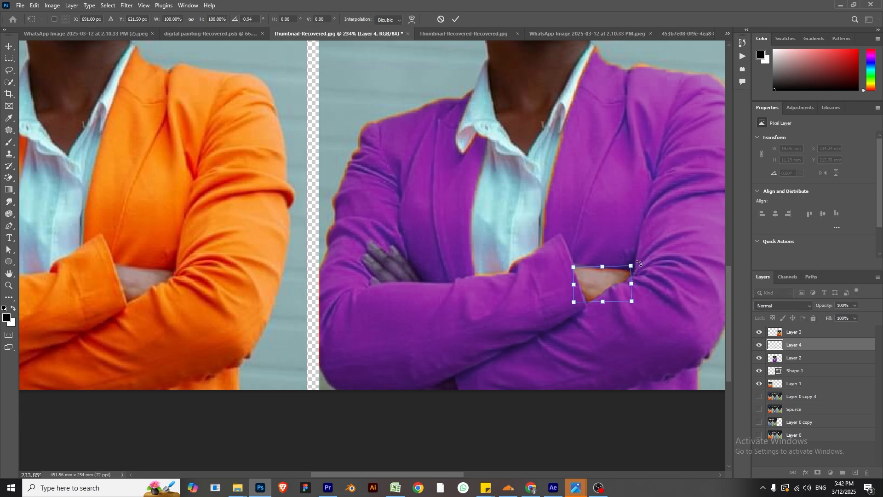
{"action": "left_click_drag", "start_coordinate": [638, 264], "coordinate": [639, 265]}
{"action": "key", "text": "Return"}
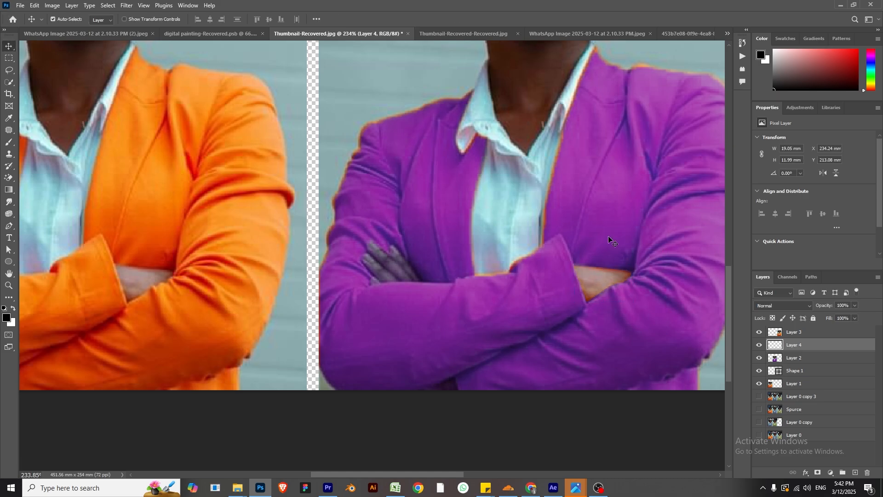
- Move the forearm patch off the middle portrait onto the background beside the first portrait's neck
{"action": "left_click", "coordinate": [605, 233]}
{"action": "scroll", "coordinate": [605, 233], "scroll_direction": "down", "scroll_amount": 4}
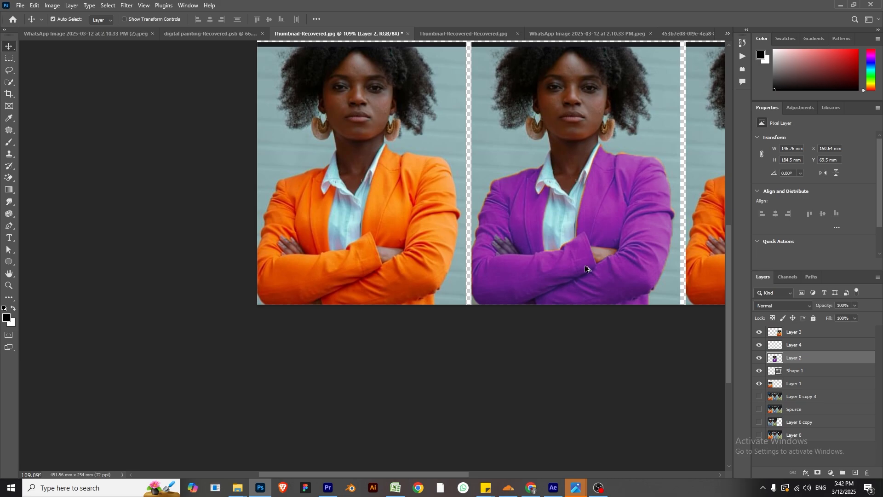
{"action": "scroll", "coordinate": [578, 242], "scroll_direction": "up", "scroll_amount": 4}
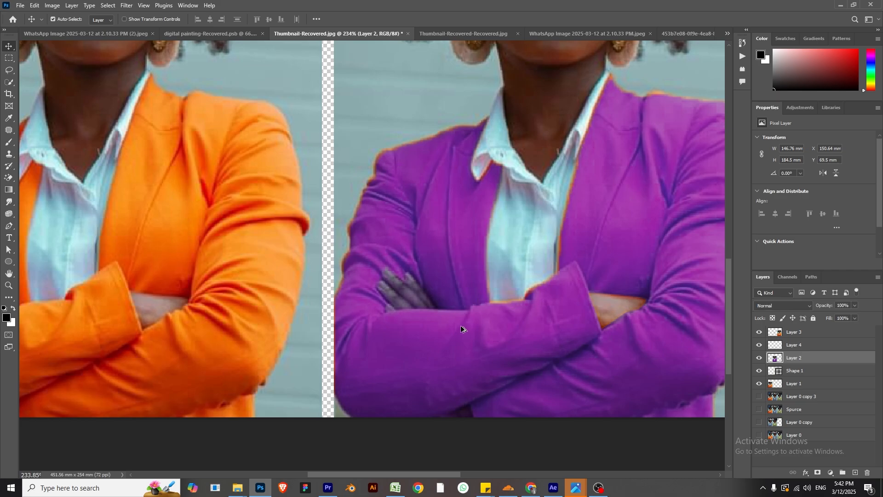
{"action": "scroll", "coordinate": [418, 306], "scroll_direction": "down", "scroll_amount": 2}
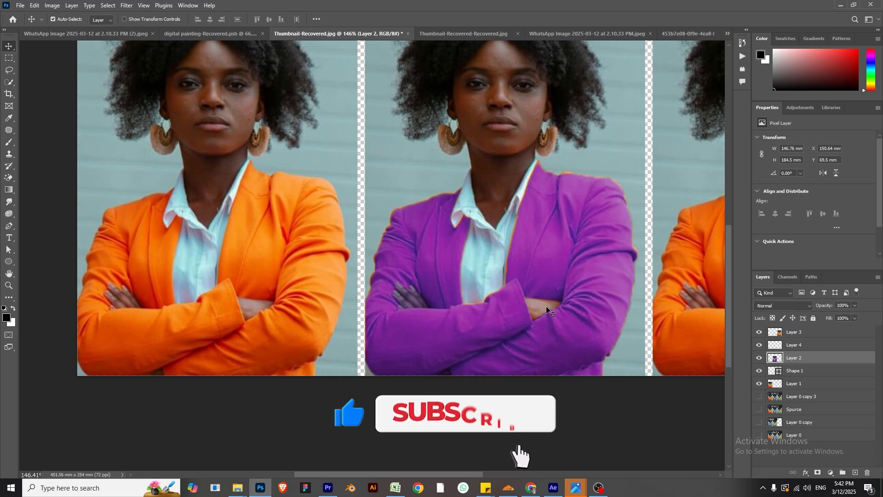
{"action": "left_click_drag", "start_coordinate": [557, 306], "coordinate": [151, 165]}
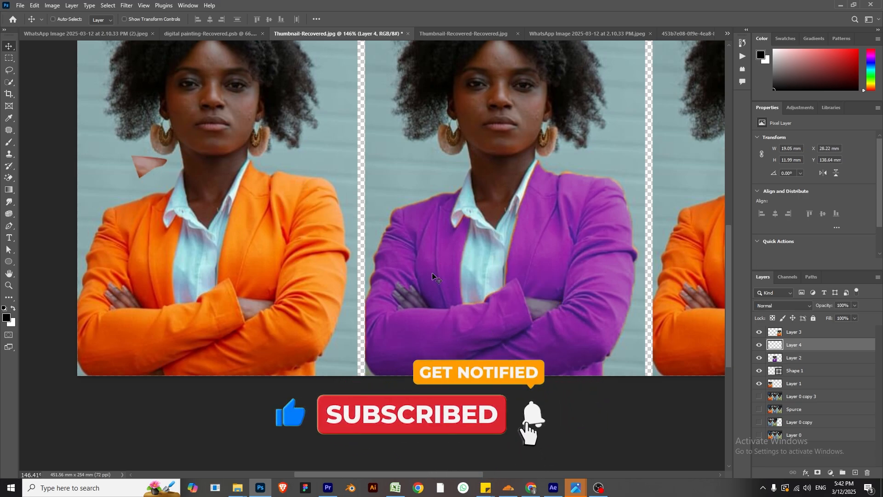
- Undo the last move of the forearm patch away from the middle portrait
{"action": "key", "text": "ctrl+z"}
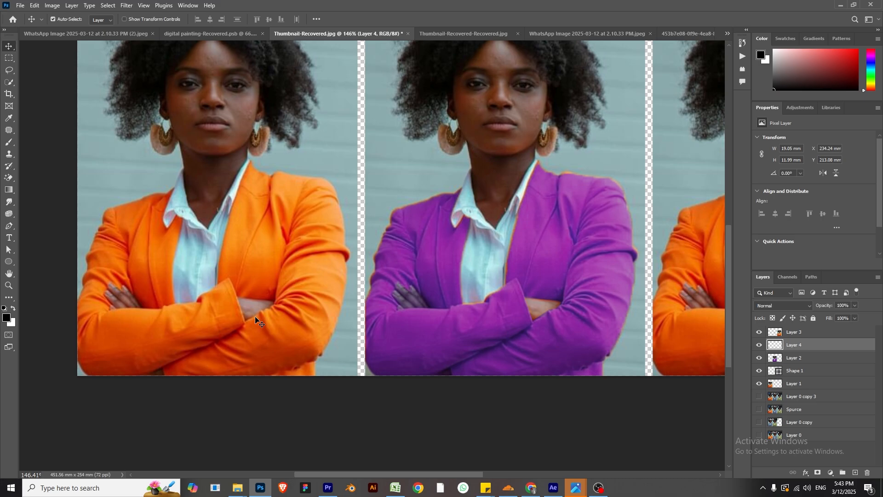
- Select the visible fingers of the first portrait's hand on Layer 1 with the Quick Selection tool, reducing the brush size for the finger edges
{"action": "scroll", "coordinate": [322, 276], "scroll_direction": "up", "scroll_amount": 3}
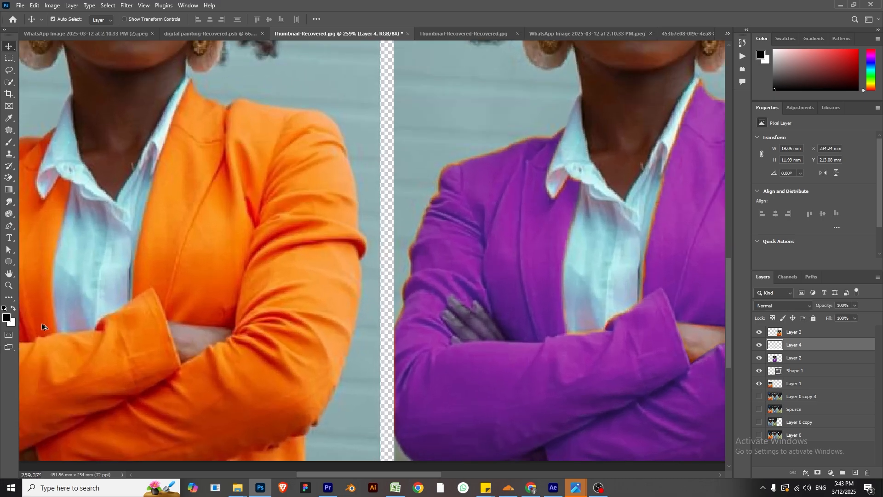
{"action": "left_click_drag", "start_coordinate": [126, 294], "coordinate": [484, 313]}
{"action": "left_click", "coordinate": [9, 82]}
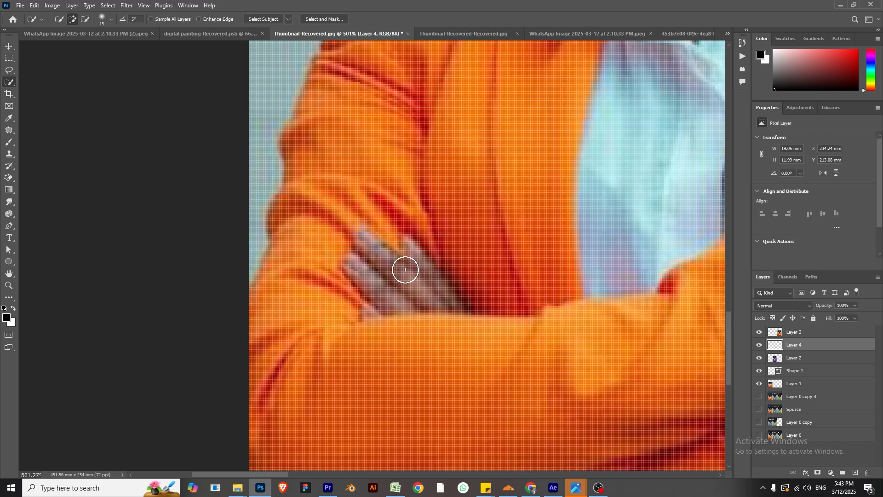
{"action": "scroll", "coordinate": [412, 269], "scroll_direction": "down", "scroll_amount": 3}
{"action": "left_click", "coordinate": [409, 267], "text": "ctrl"}
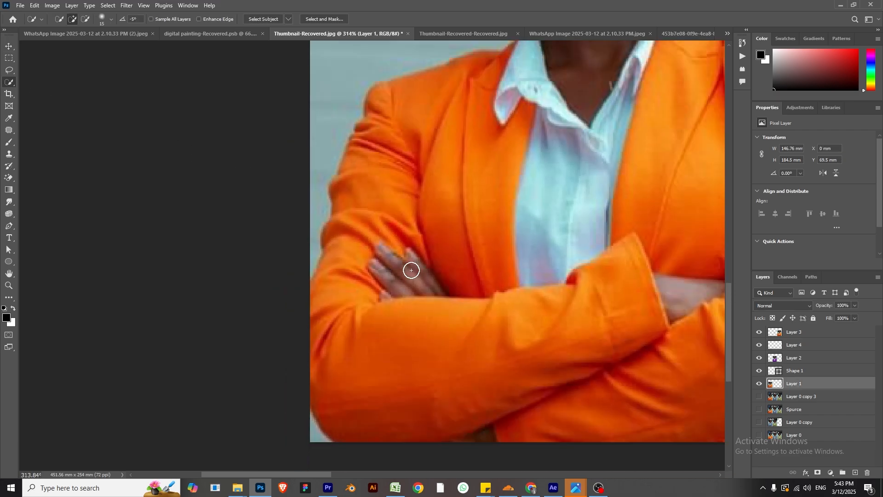
{"action": "mouse_move", "coordinate": [408, 267]}
{"action": "left_mouse_down"}
{"action": "mouse_move", "coordinate": [392, 275]}
{"action": "mouse_move", "coordinate": [384, 250]}
{"action": "left_mouse_up"}
{"action": "key", "text": "bracketleft"}
{"action": "key", "text": "bracketleft"}
{"action": "key", "text": "bracketleft"}
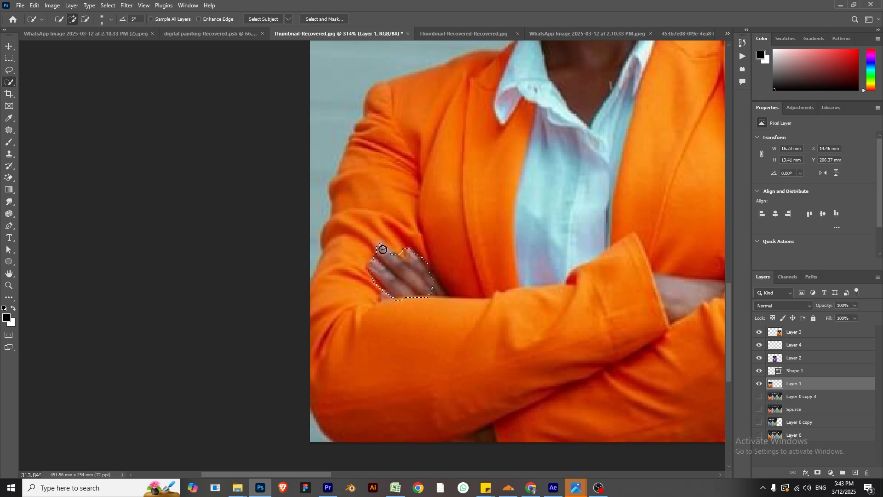
{"action": "left_click", "coordinate": [442, 289]}
{"action": "scroll", "coordinate": [416, 290], "scroll_direction": "down", "scroll_amount": 3}
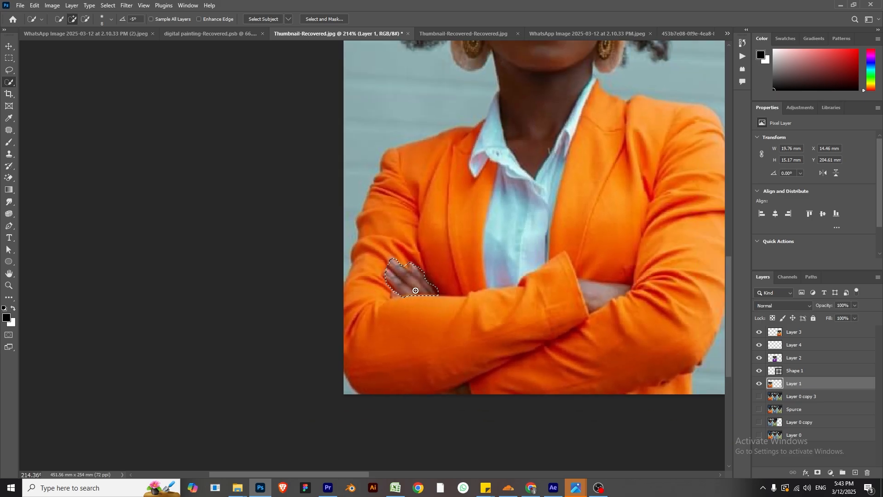
- Copy the selected hand area to a new layer and move that layer directly above Layer 2
{"action": "key", "text": "alt"}
{"action": "key", "text": "ctrl+j"}
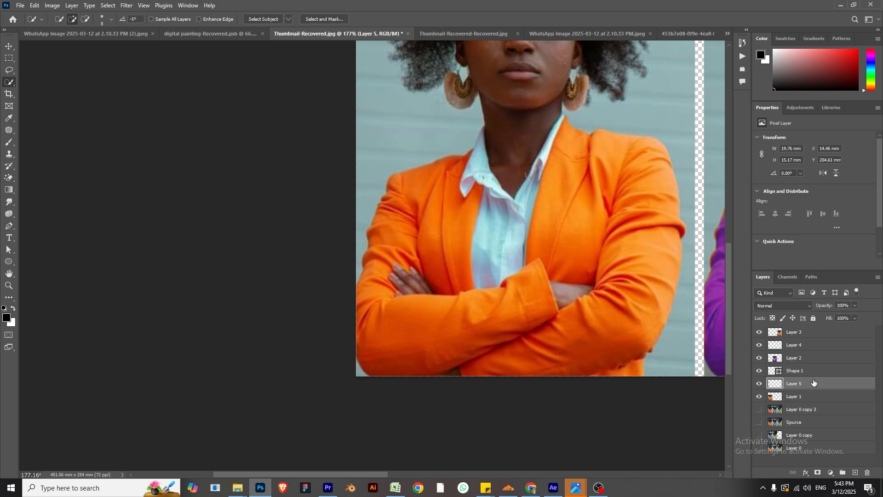
{"action": "left_click_drag", "start_coordinate": [814, 382], "coordinate": [822, 350]}
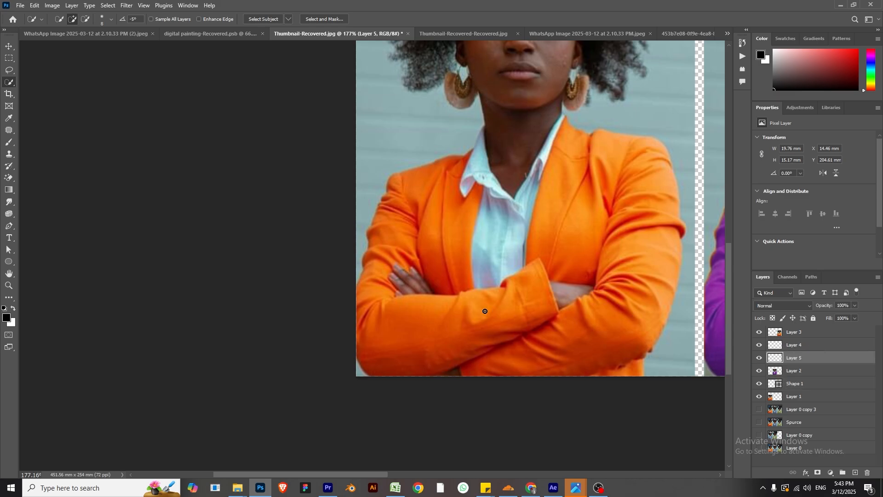
- Move the copied hand patch over the matching hand on the purple sleeve of the middle portrait
{"action": "left_click_drag", "start_coordinate": [485, 311], "coordinate": [201, 309]}
{"action": "key", "text": "v"}
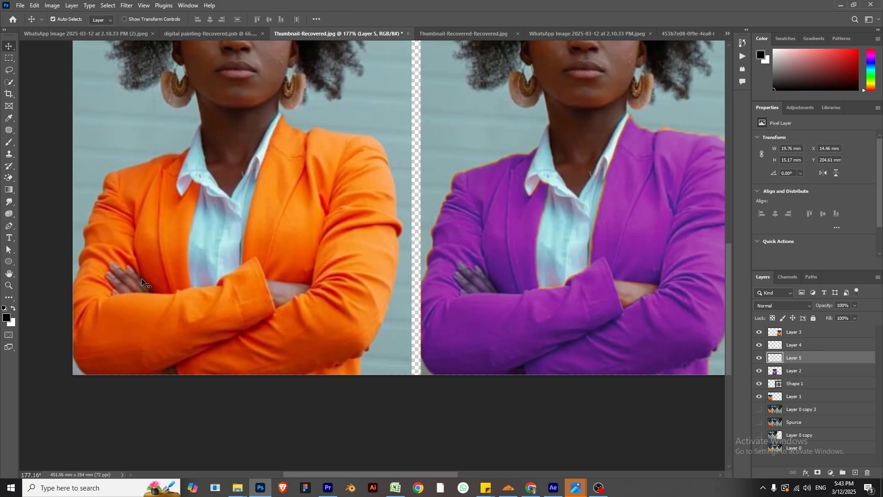
{"action": "left_click_drag", "start_coordinate": [142, 282], "coordinate": [476, 285]}
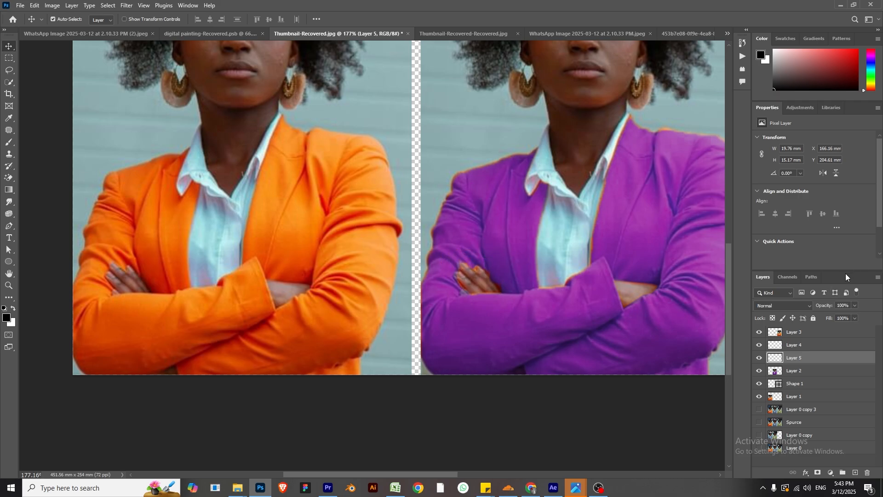
- Try the blend modes from Dissolve through Luminosity on the hand patch layer and return it to Normal
{"action": "left_click", "coordinate": [795, 302]}
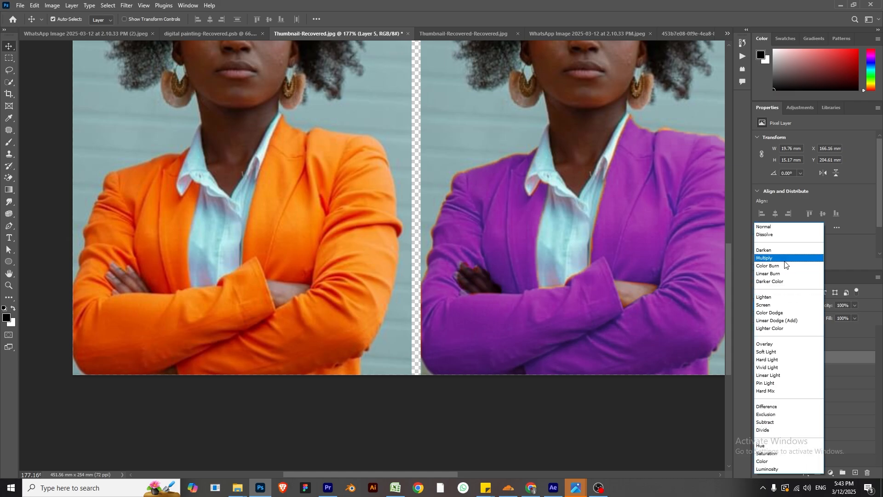
{"action": "left_click", "coordinate": [794, 234]}
{"action": "key", "text": "Down"}
{"action": "key", "text": "Down"}
{"action": "key", "text": "Down"}
{"action": "key", "text": "Down"}
{"action": "key", "text": "Down"}
{"action": "key", "text": "Down"}
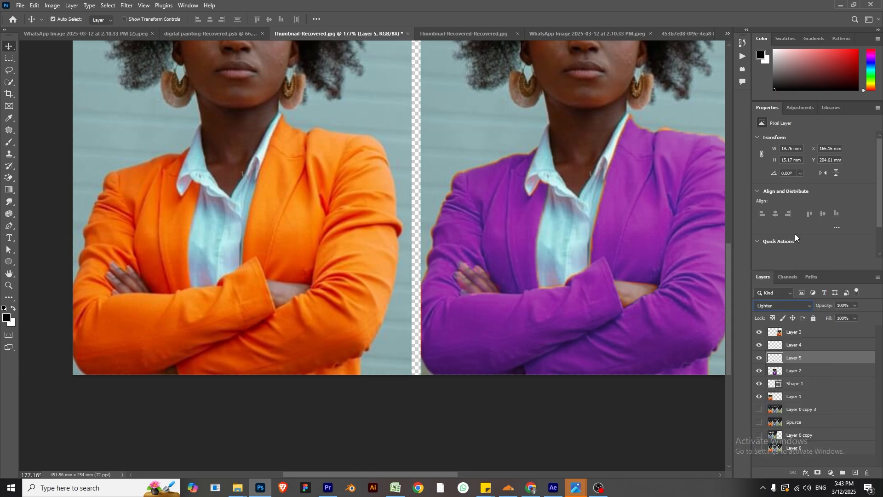
{"action": "key", "text": "Down"}
{"action": "key", "text": "Down"}
{"action": "key", "text": "Down"}
{"action": "key", "text": "Down"}
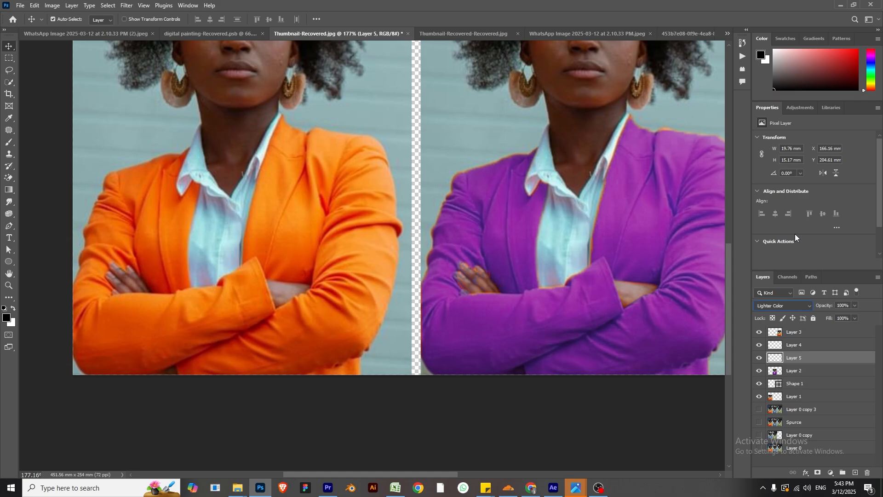
{"action": "key", "text": "Down"}
{"action": "key", "text": "Down"}
{"action": "key", "text": "Down"}
{"action": "key", "text": "Down"}
{"action": "key", "text": "Down"}
{"action": "key", "text": "Down"}
{"action": "key", "text": "Down"}
{"action": "key", "text": "Down"}
{"action": "key", "text": "Down"}
{"action": "key", "text": "Down"}
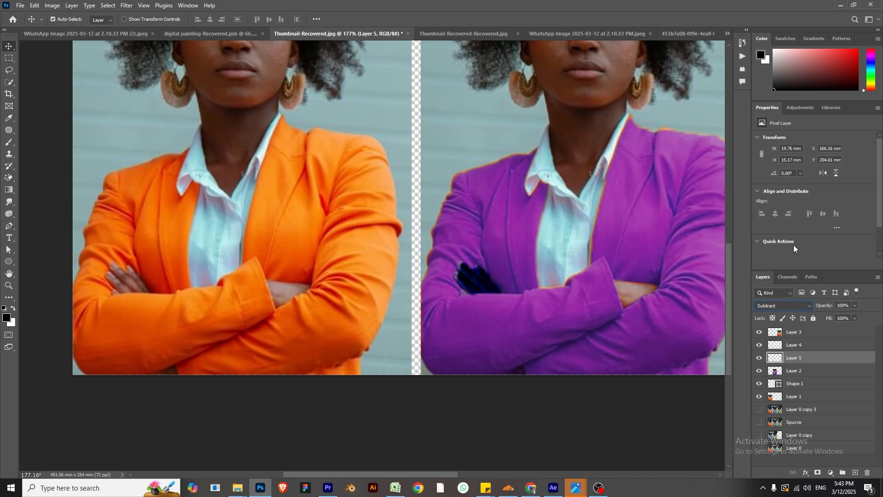
{"action": "key", "text": "Down"}
{"action": "key", "text": "Down"}
{"action": "key", "text": "Down"}
{"action": "key", "text": "Down"}
{"action": "key", "text": "Down"}
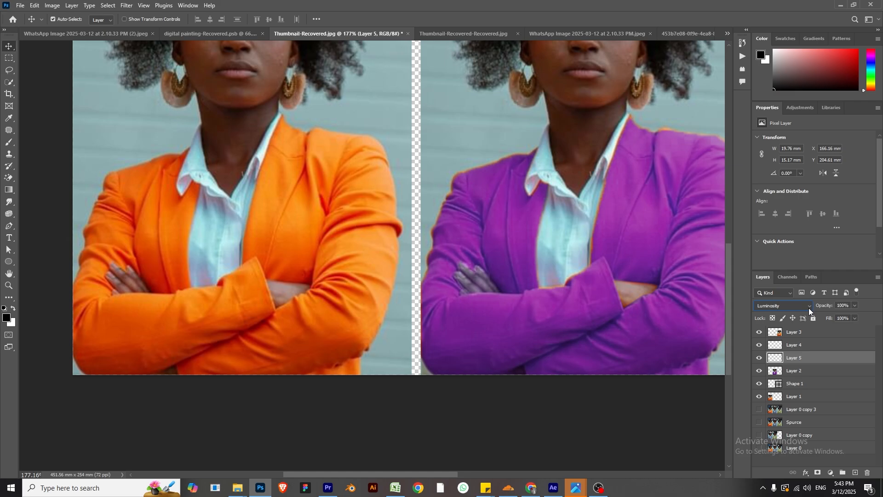
{"action": "left_click", "coordinate": [807, 308]}
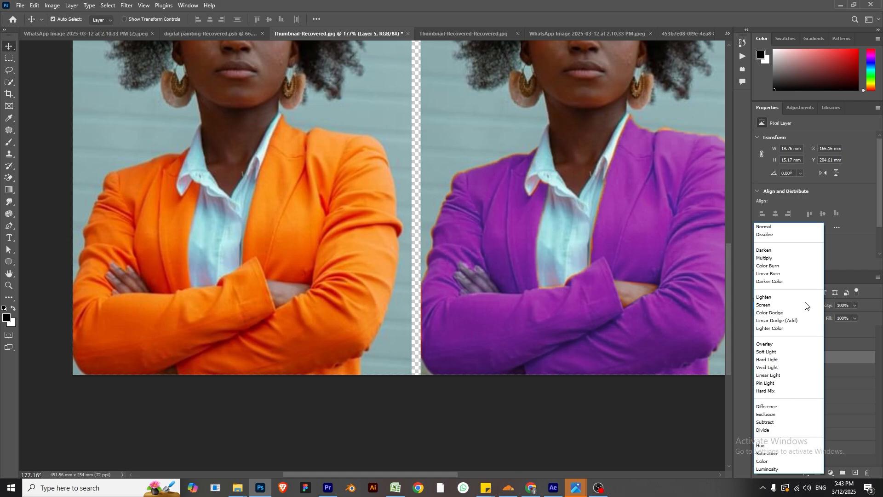
{"action": "left_click", "coordinate": [796, 227]}
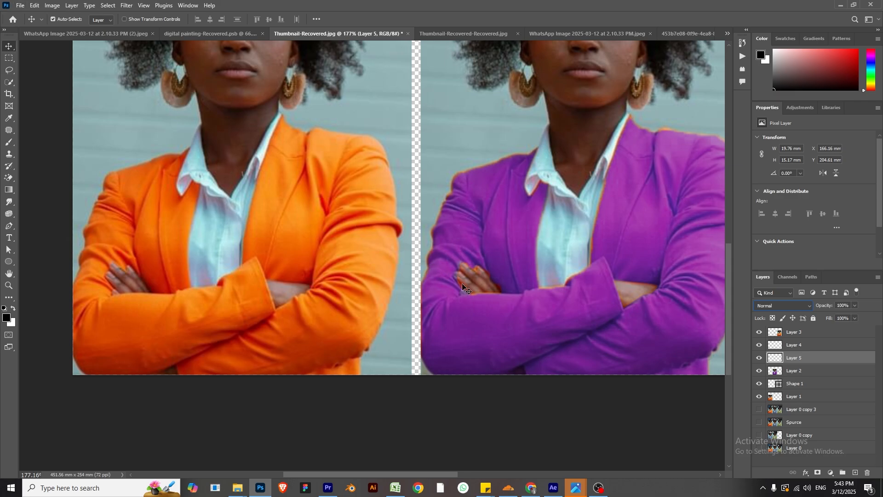
- Try Auto Color, Auto Tone and Auto Contrast on the hand patch and undo these corrections
{"action": "scroll", "coordinate": [485, 289], "scroll_direction": "down", "scroll_amount": 3}
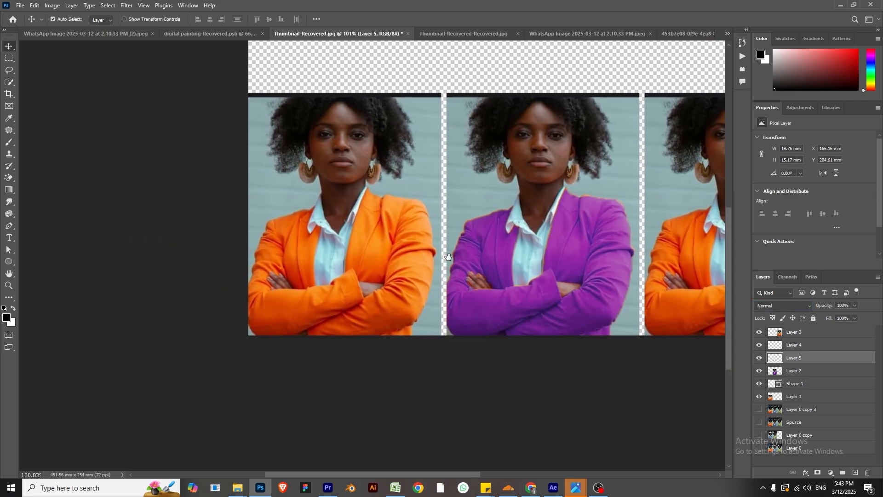
{"action": "left_click_drag", "start_coordinate": [466, 262], "coordinate": [297, 275]}
{"action": "scroll", "coordinate": [332, 275], "scroll_direction": "up", "scroll_amount": 2}
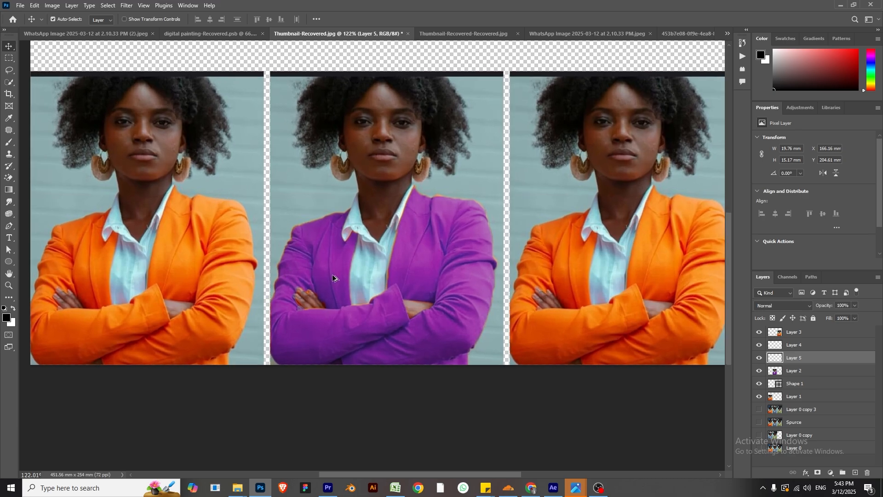
{"action": "left_click", "coordinate": [52, 5]}
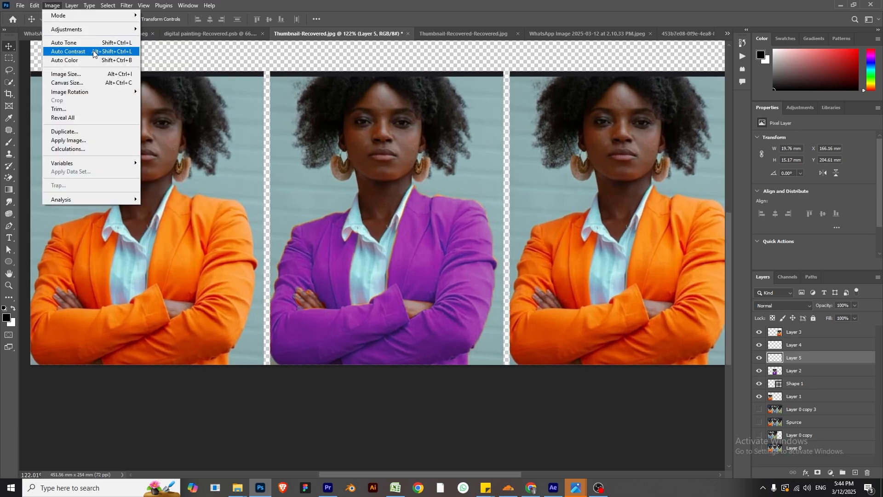
{"action": "left_click", "coordinate": [95, 59]}
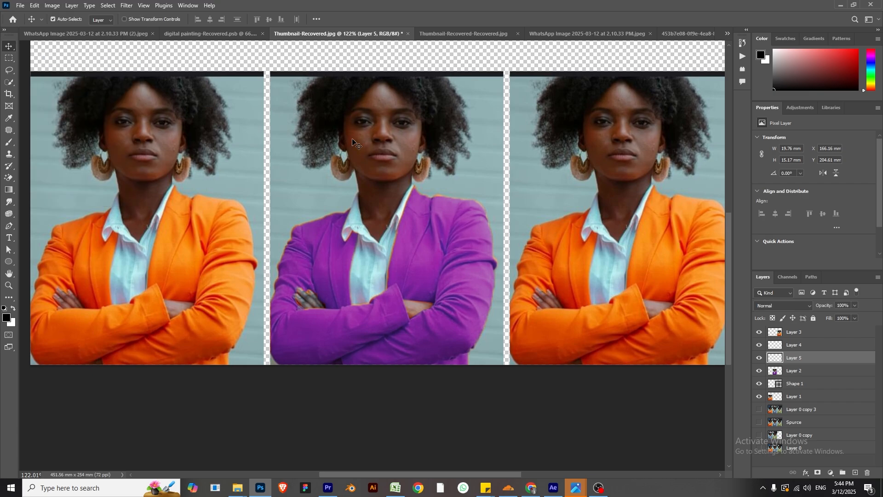
{"action": "left_click", "coordinate": [54, 6]}
{"action": "left_click", "coordinate": [81, 43]}
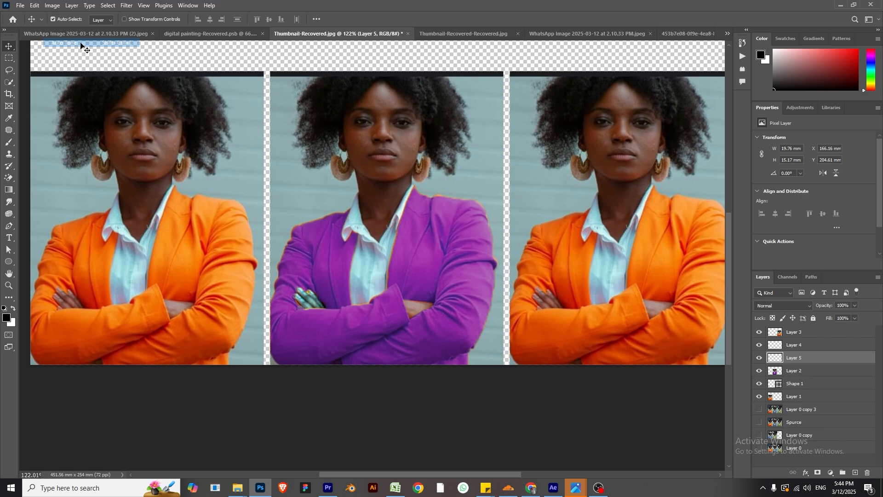
{"action": "left_click", "coordinate": [56, 6]}
{"action": "left_click", "coordinate": [73, 52]}
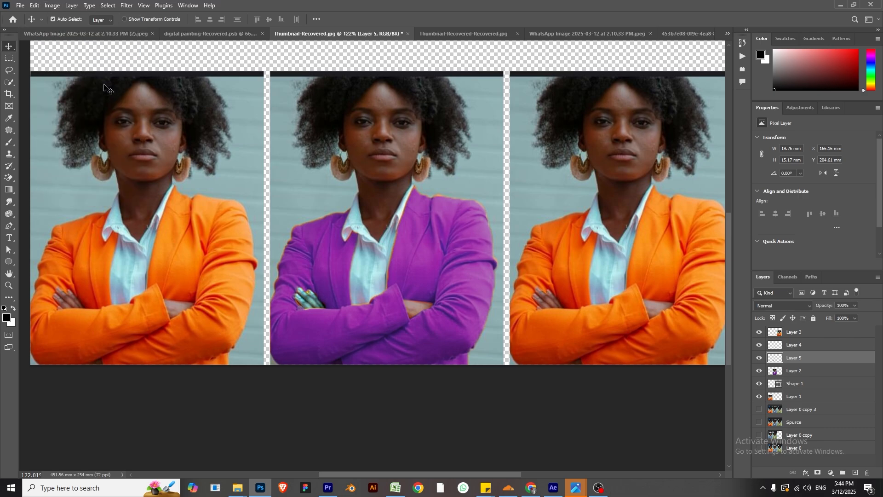
{"action": "key", "text": "ctrl+z"}
- Brighten the hand patch with a Curves adjustment, adding RGB points at input 70, output 95 and input 159, output 174
{"action": "left_click", "coordinate": [61, 6]}
{"action": "mouse_move", "coordinate": [77, 29]}
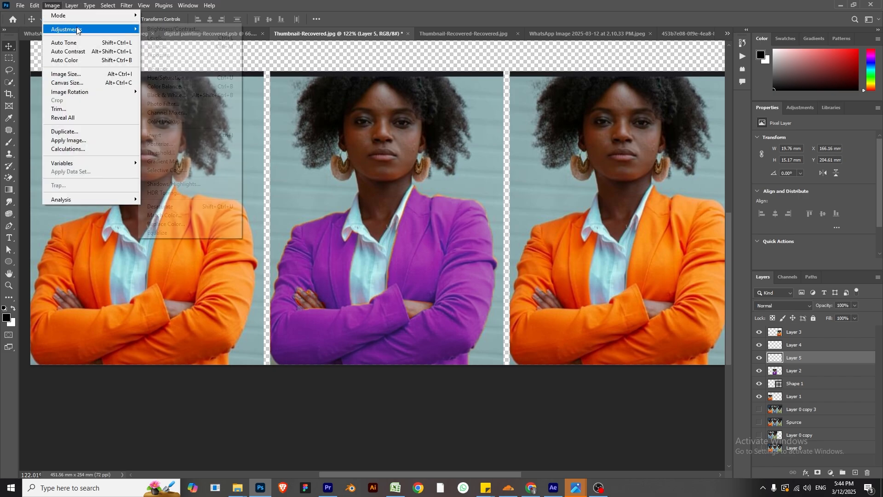
{"action": "mouse_move", "coordinate": [134, 30]}
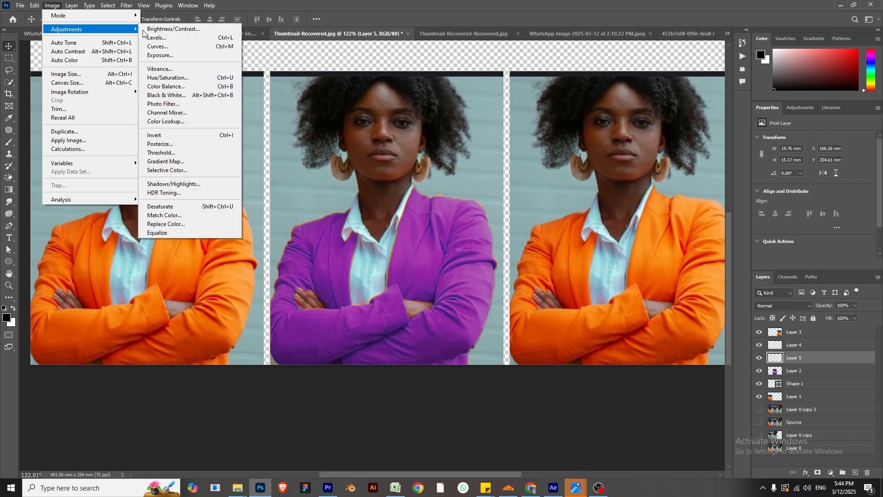
{"action": "left_click", "coordinate": [158, 47]}
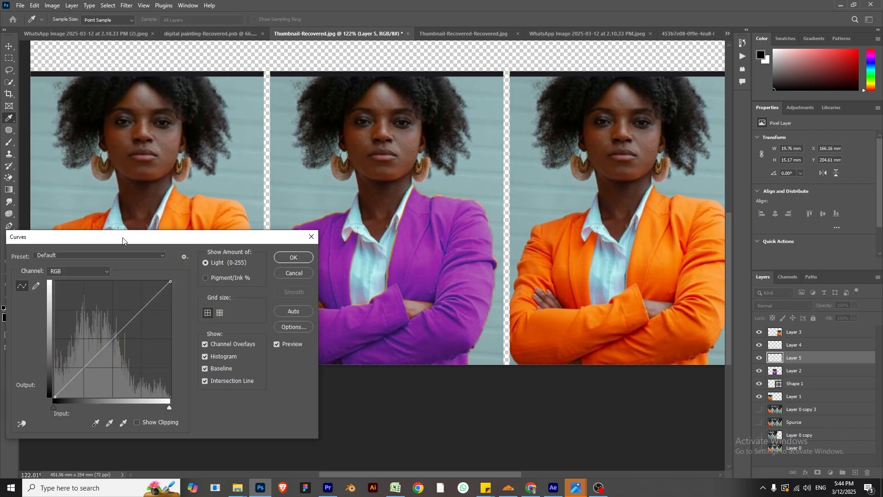
{"action": "left_click_drag", "start_coordinate": [123, 240], "coordinate": [577, 172]}
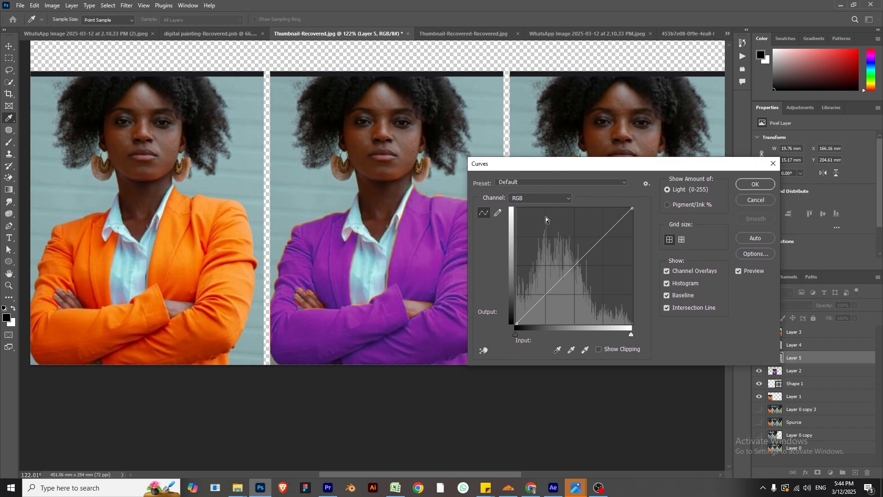
{"action": "mouse_move", "coordinate": [559, 282]}
{"action": "left_mouse_down"}
{"action": "mouse_move", "coordinate": [549, 270]}
{"action": "mouse_move", "coordinate": [548, 280]}
{"action": "left_mouse_up"}
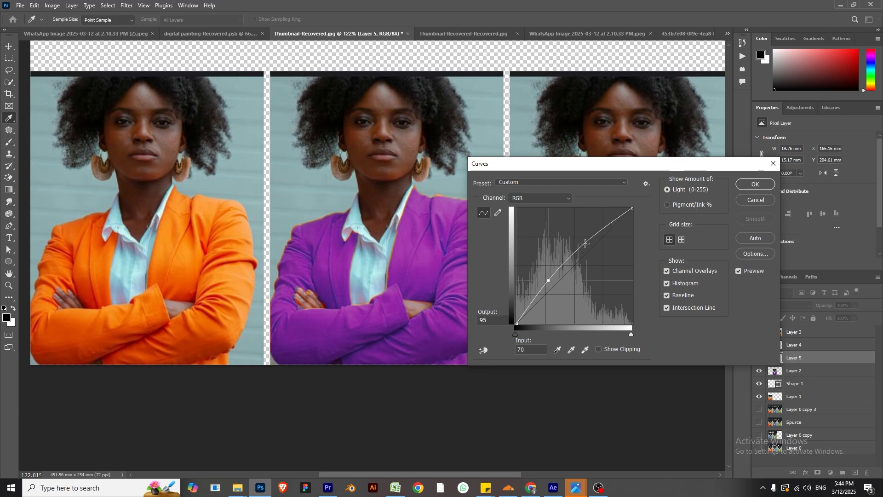
{"action": "left_click_drag", "start_coordinate": [585, 243], "coordinate": [588, 245]}
- Lower the Red channel curve of the hand patch with a point at input 148, output 91
{"action": "left_click", "coordinate": [559, 199]}
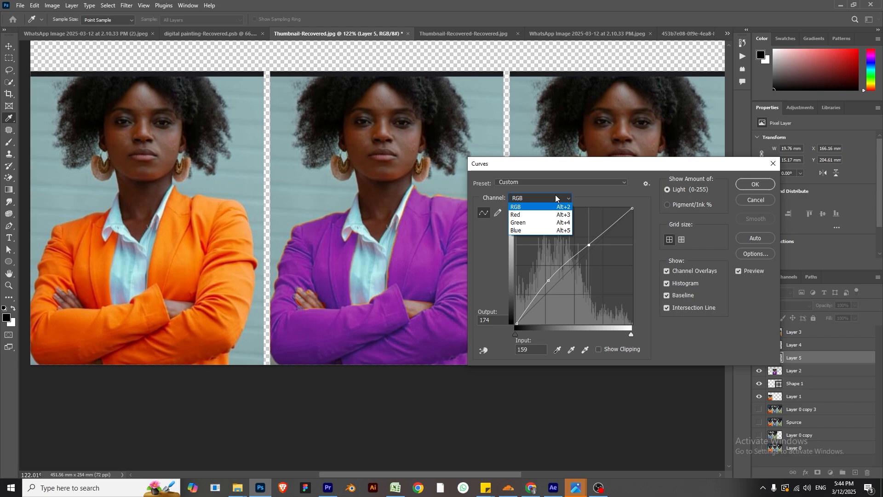
{"action": "left_click", "coordinate": [544, 215]}
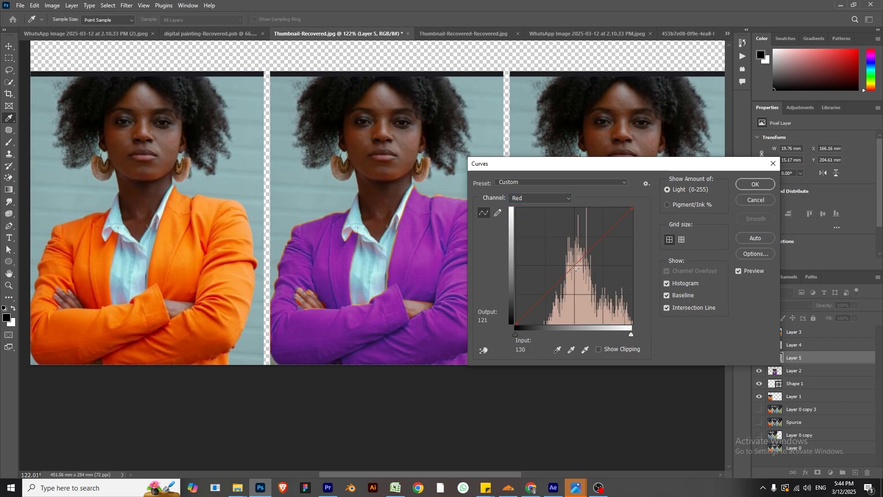
{"action": "left_click_drag", "start_coordinate": [575, 266], "coordinate": [583, 282]}
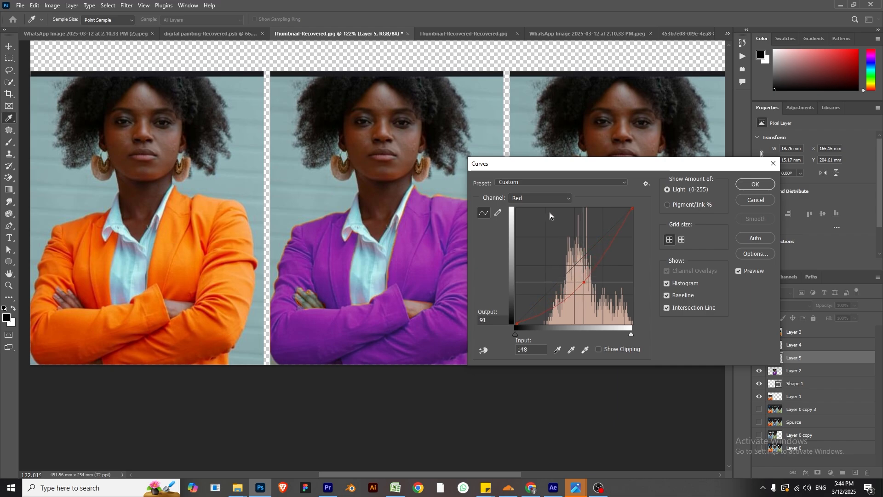
- Lower the Green channel curve slightly with a point at input 119, output 106
{"action": "left_click", "coordinate": [540, 198]}
{"action": "left_click", "coordinate": [529, 218]}
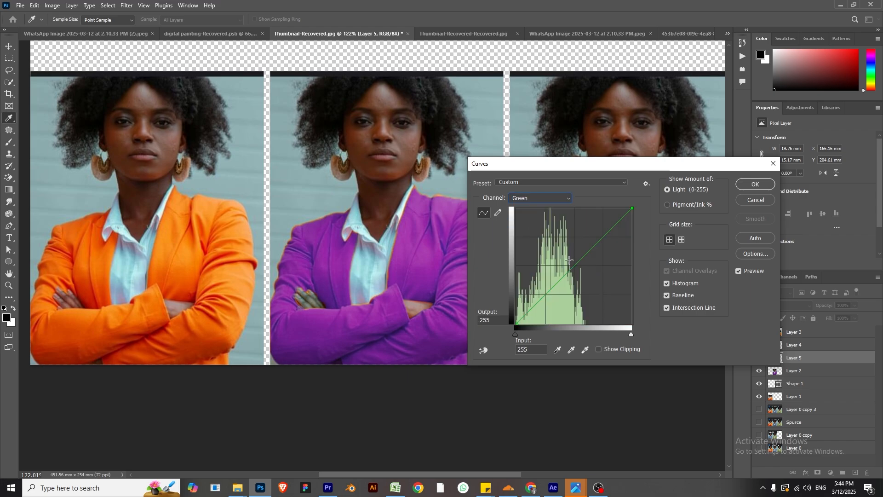
{"action": "left_click_drag", "start_coordinate": [570, 270], "coordinate": [570, 275]}
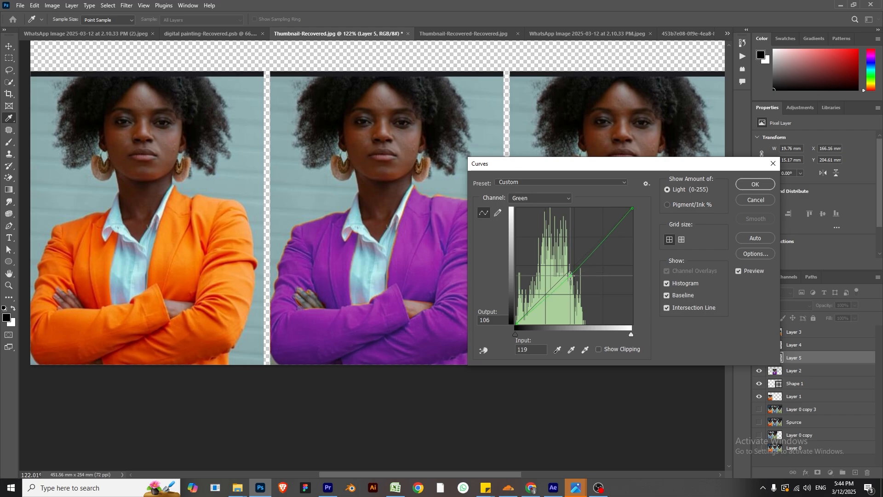
- Lower the Blue channel curve of the hand patch with a point at input 150, output 120, and apply the Curves adjustment
{"action": "left_click", "coordinate": [544, 196]}
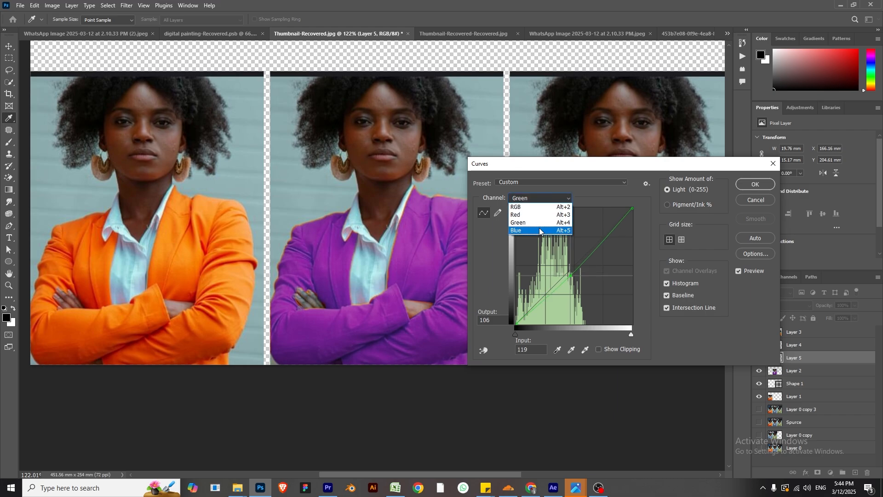
{"action": "left_click", "coordinate": [542, 232]}
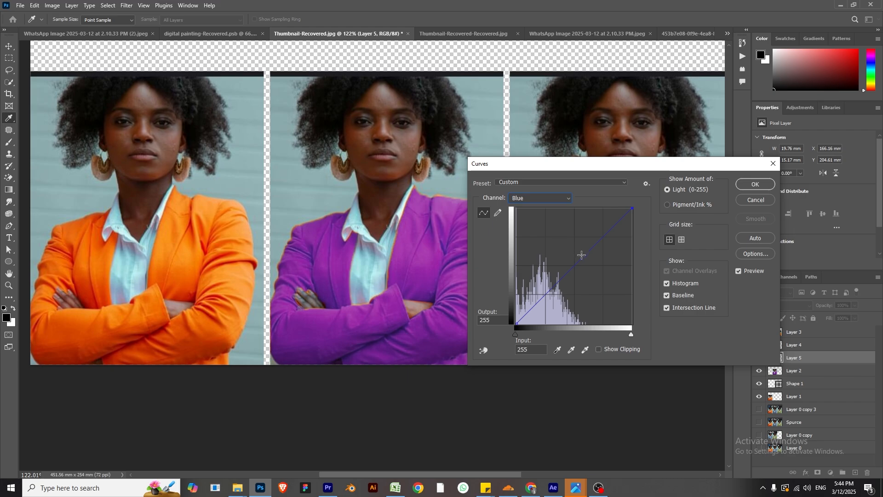
{"action": "mouse_move", "coordinate": [583, 261]}
{"action": "left_mouse_down"}
{"action": "mouse_move", "coordinate": [576, 252]}
{"action": "mouse_move", "coordinate": [584, 269]}
{"action": "left_mouse_up"}
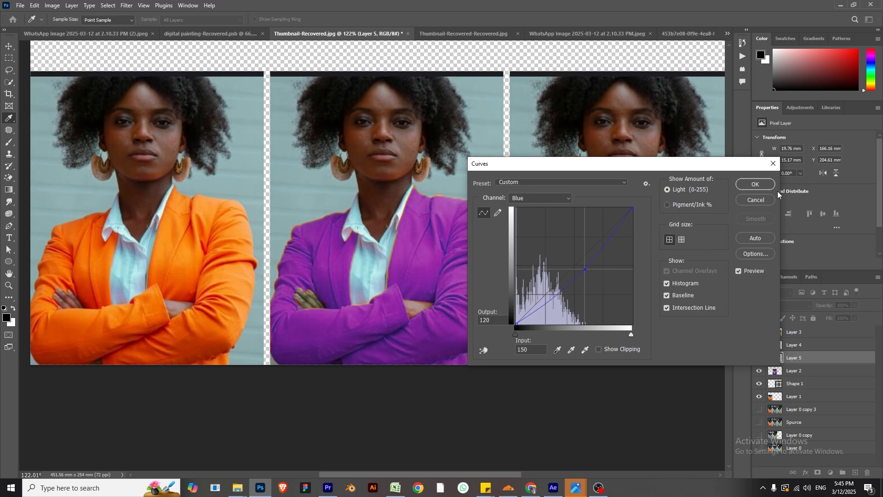
{"action": "left_click", "coordinate": [760, 186]}
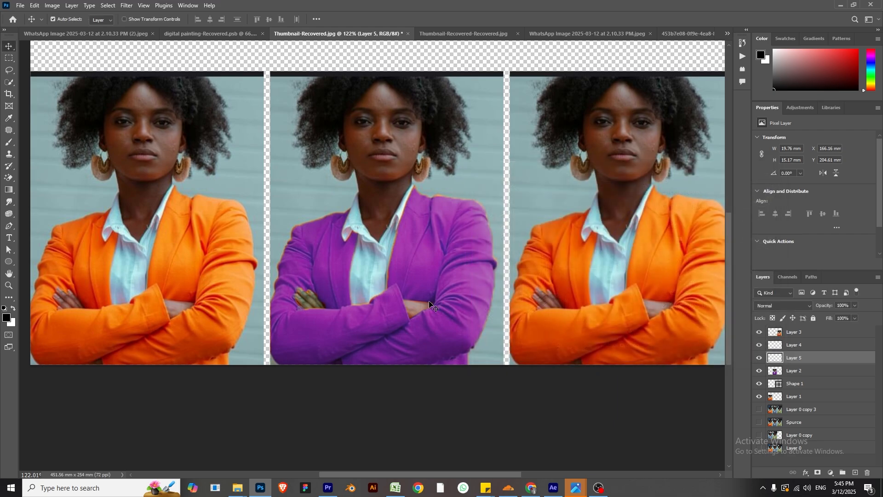
{"action": "scroll", "coordinate": [408, 324], "scroll_direction": "up", "scroll_amount": 3}
{"action": "scroll", "coordinate": [396, 318], "scroll_direction": "down", "scroll_amount": 4}
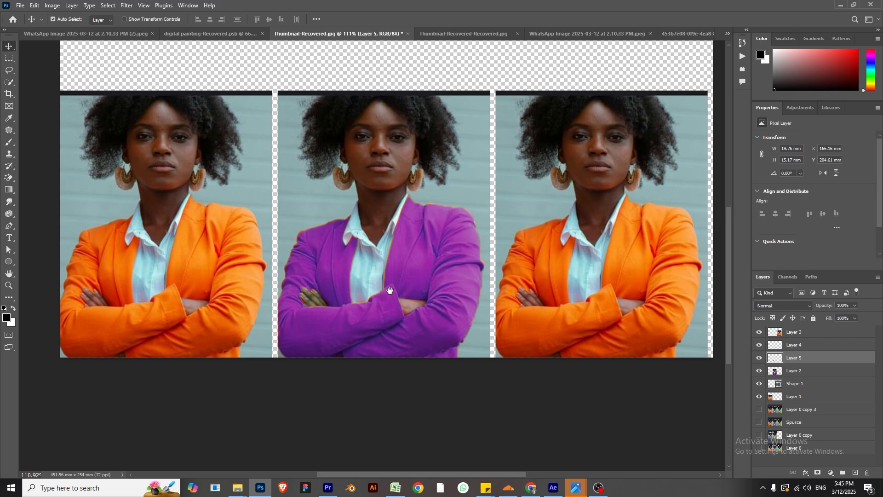
- Select the whole orange jacket of the third portrait on Layer 3 with the Quick Selection tool
{"action": "left_click_drag", "start_coordinate": [389, 290], "coordinate": [288, 276]}
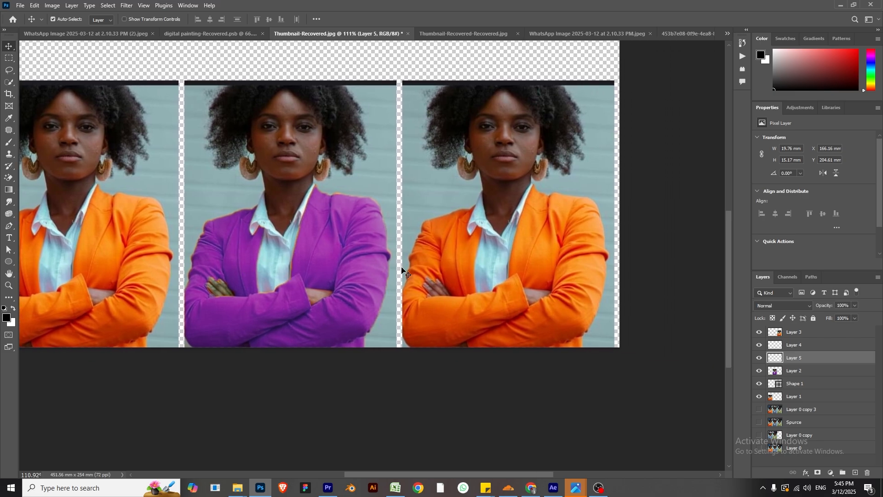
{"action": "left_click_drag", "start_coordinate": [494, 289], "coordinate": [456, 238]}
{"action": "scroll", "coordinate": [456, 239], "scroll_direction": "up", "scroll_amount": 5}
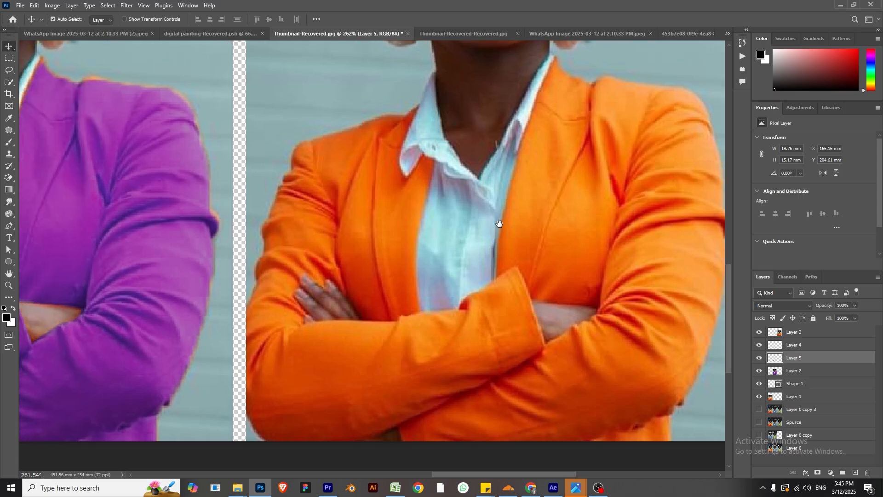
{"action": "left_click", "coordinate": [535, 223], "text": "ctrl"}
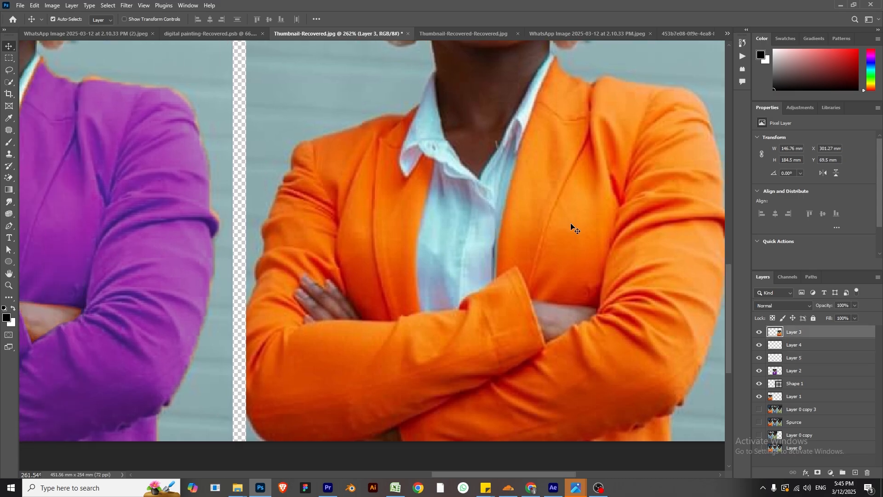
{"action": "left_click", "coordinate": [8, 81]}
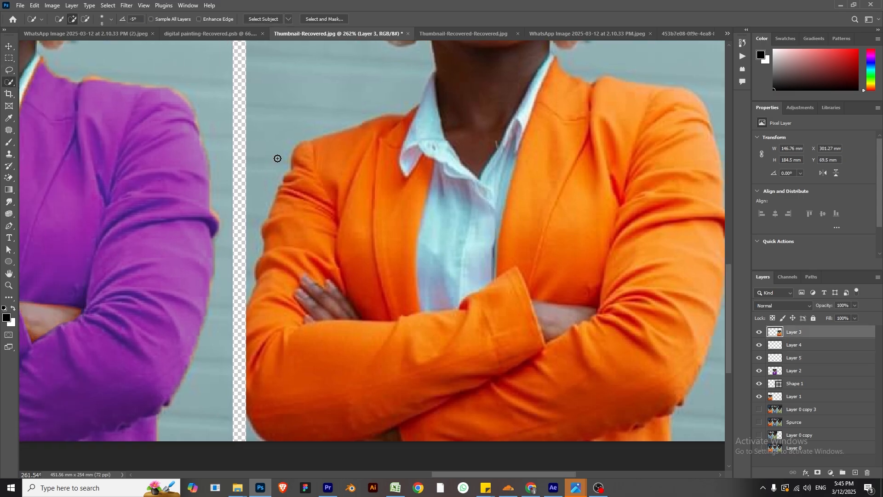
{"action": "mouse_move", "coordinate": [356, 180]}
{"action": "left_mouse_down"}
{"action": "mouse_move", "coordinate": [327, 225]}
{"action": "mouse_move", "coordinate": [323, 298]}
{"action": "mouse_move", "coordinate": [351, 361]}
{"action": "mouse_move", "coordinate": [456, 355]}
{"action": "left_mouse_up"}
{"action": "mouse_move", "coordinate": [540, 353]}
{"action": "left_mouse_down"}
{"action": "mouse_move", "coordinate": [598, 368]}
{"action": "mouse_move", "coordinate": [637, 321]}
{"action": "mouse_move", "coordinate": [634, 152]}
{"action": "left_mouse_up"}
{"action": "scroll", "coordinate": [585, 222], "scroll_direction": "down", "scroll_amount": 3}
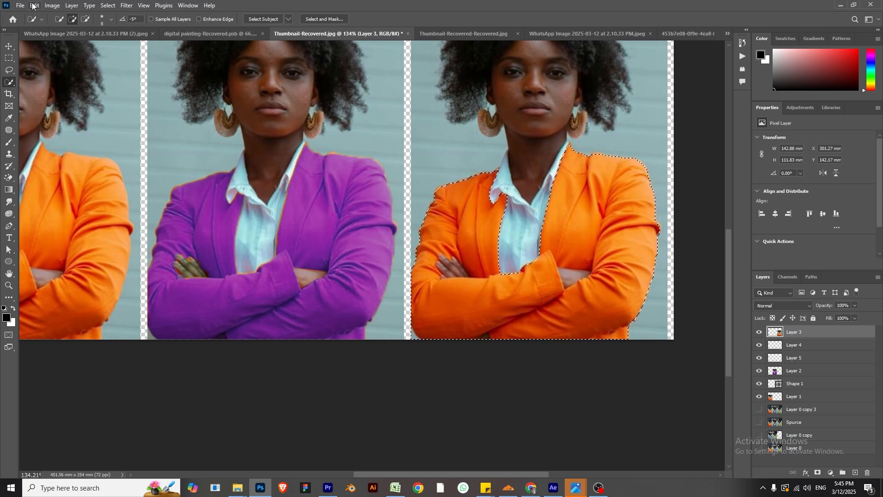
- Recolour the selected jacket yellow with a Hue/Saturation adjustment: hue +21, saturation -13, lightness +5
{"action": "left_click", "coordinate": [48, 6]}
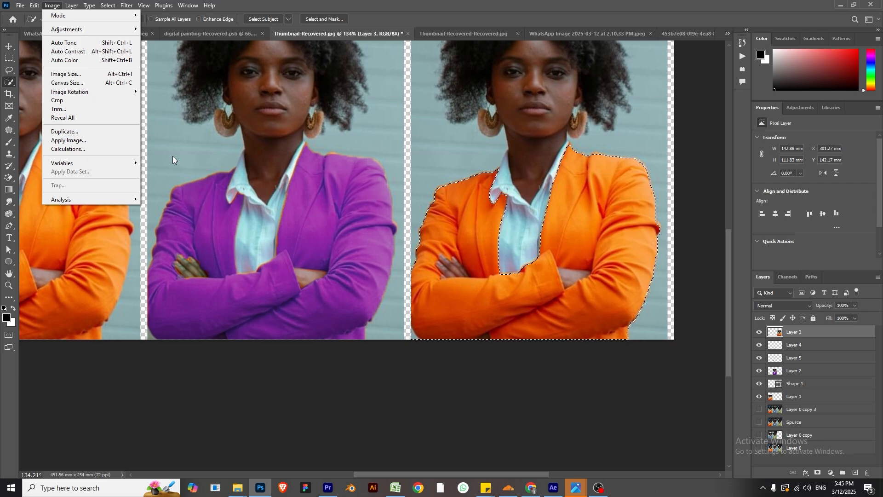
{"action": "mouse_move", "coordinate": [107, 29]}
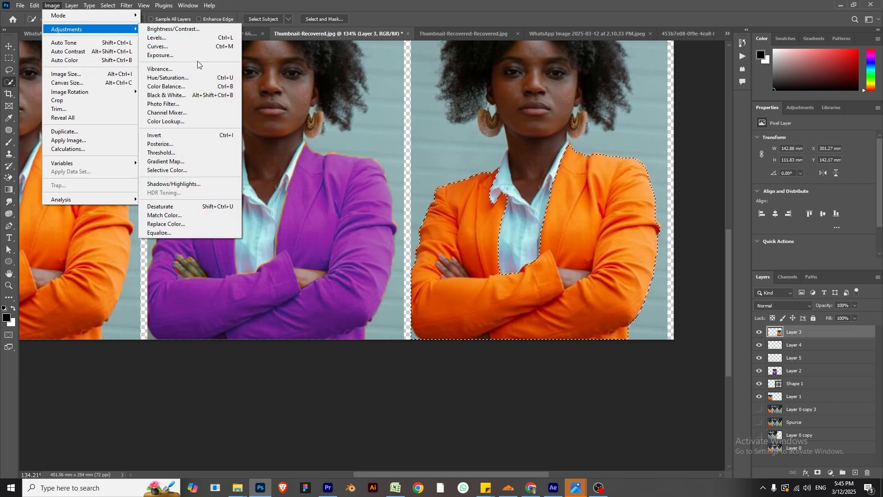
{"action": "left_click", "coordinate": [168, 77]}
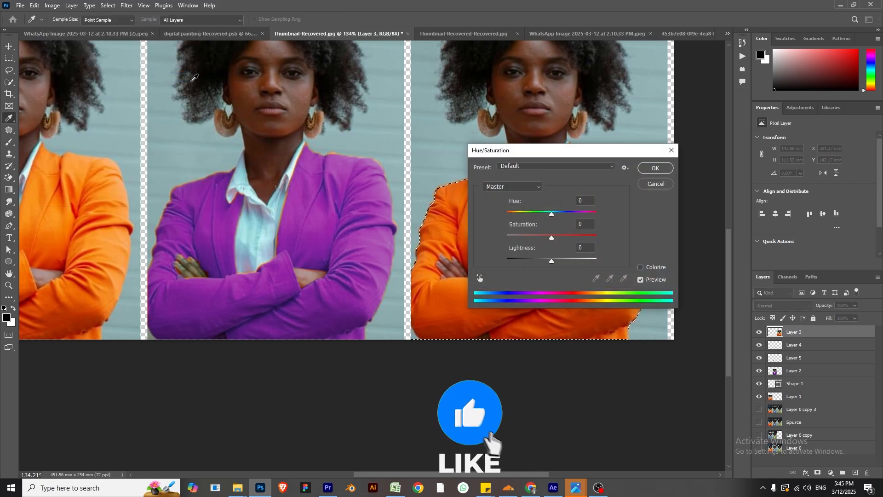
{"action": "left_click_drag", "start_coordinate": [494, 153], "coordinate": [62, 139]}
{"action": "left_click_drag", "start_coordinate": [118, 199], "coordinate": [121, 247]}
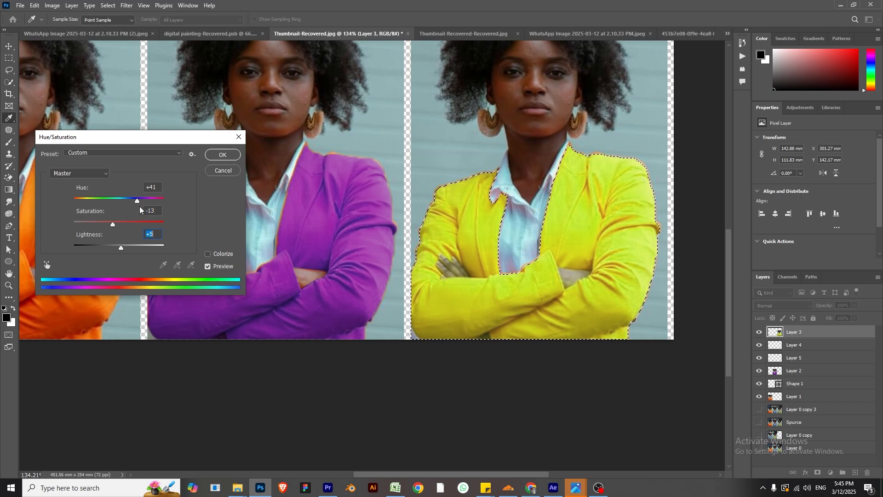
{"action": "left_click_drag", "start_coordinate": [137, 200], "coordinate": [130, 203]}
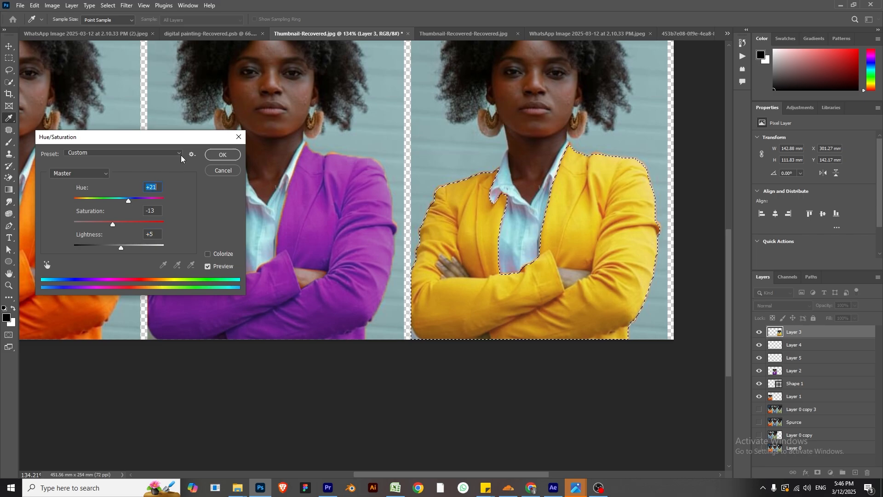
{"action": "left_click", "coordinate": [223, 157]}
- Start a Curves adjustment on the yellow jacket and lower the Red channel with a point at input 152, output about 111
{"action": "left_click", "coordinate": [50, 7]}
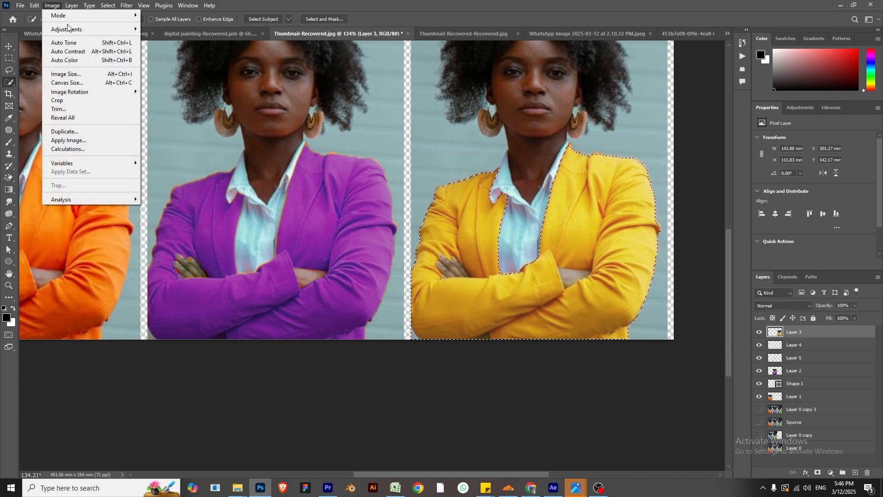
{"action": "mouse_move", "coordinate": [77, 30]}
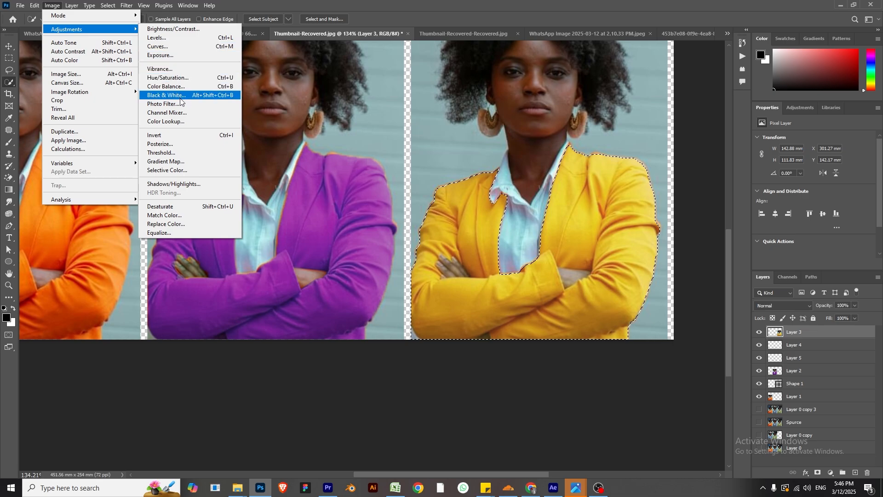
{"action": "left_click", "coordinate": [183, 47]}
{"action": "left_click_drag", "start_coordinate": [494, 169], "coordinate": [30, 105]}
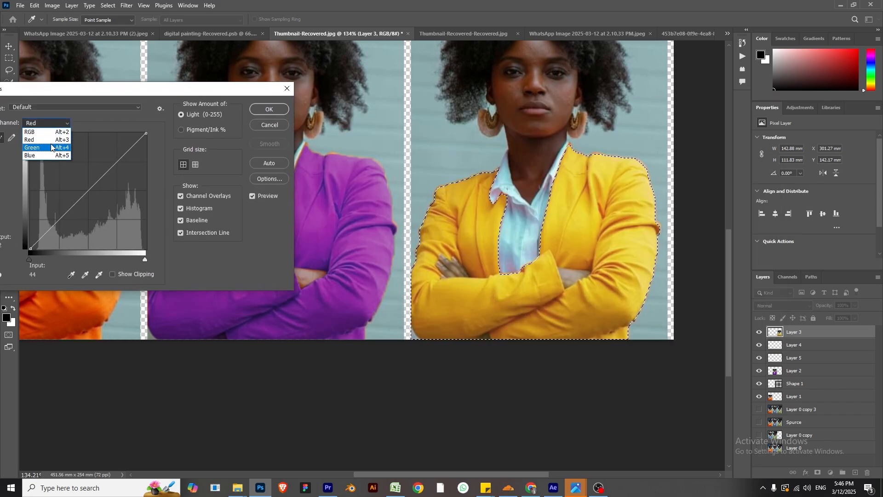
{"action": "left_click", "coordinate": [51, 141]}
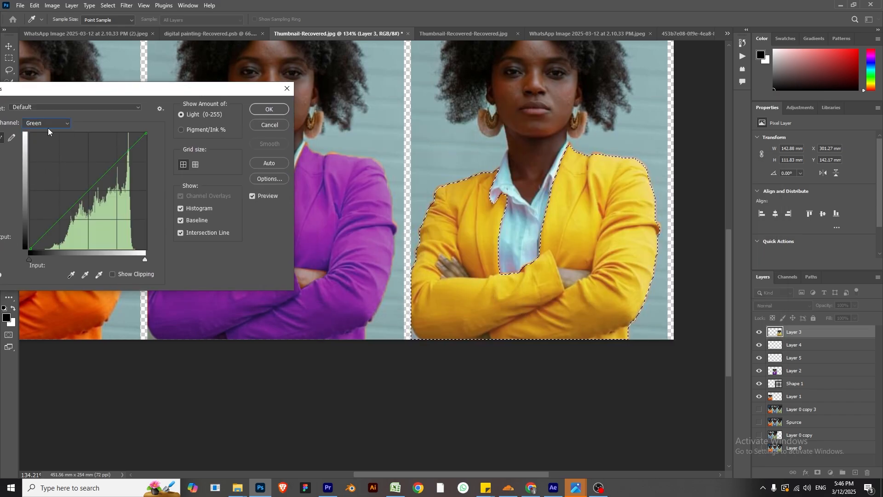
{"action": "left_click", "coordinate": [48, 128]}
{"action": "left_click", "coordinate": [46, 140]}
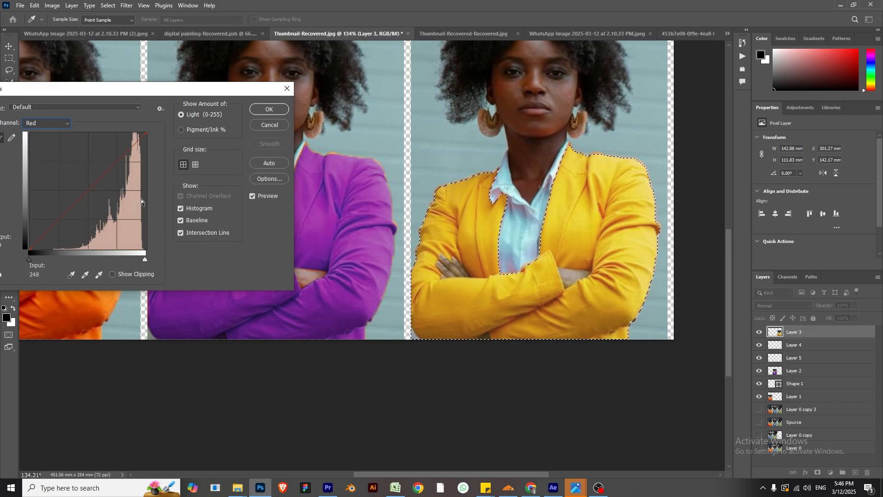
{"action": "left_click", "coordinate": [88, 185]}
{"action": "mouse_move", "coordinate": [87, 185]}
{"action": "left_mouse_down"}
{"action": "mouse_move", "coordinate": [87, 168]}
{"action": "mouse_move", "coordinate": [99, 197]}
{"action": "left_mouse_up"}
{"action": "left_click_drag", "start_coordinate": [111, 93], "coordinate": [149, 107]}
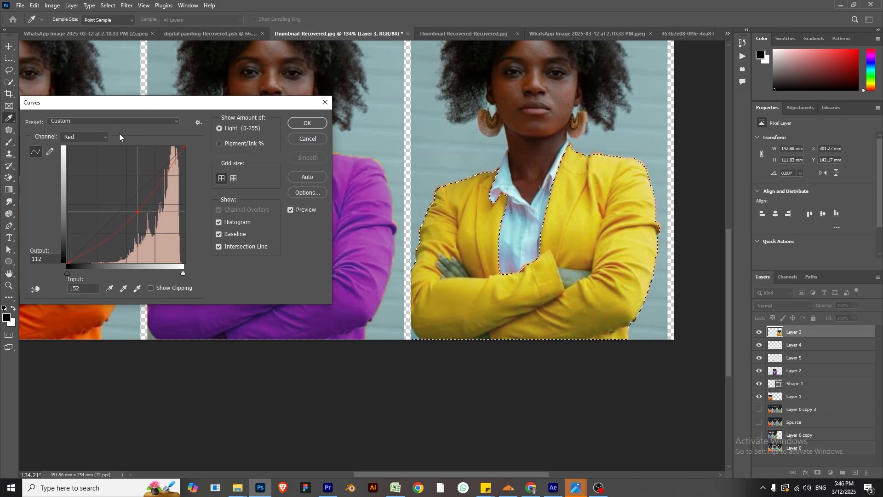
- Lower the Green channel curve of the yellow jacket with a point at input 113, output 60
{"action": "left_click", "coordinate": [98, 137]}
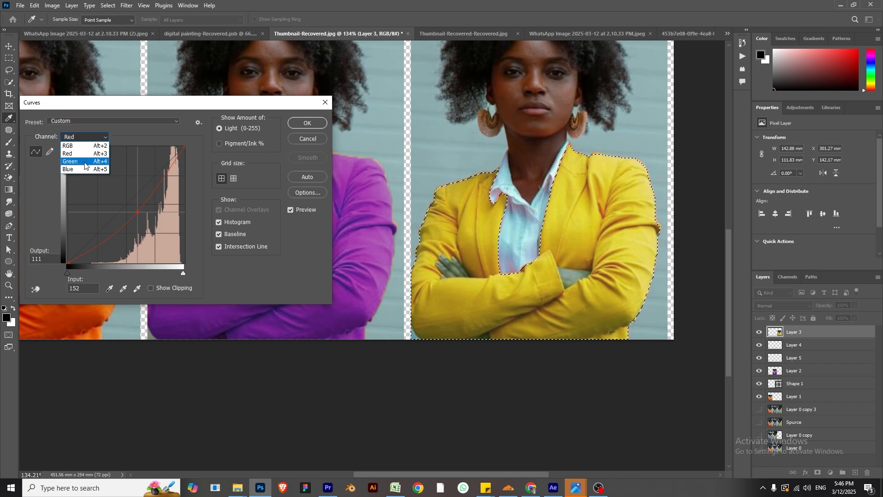
{"action": "left_click", "coordinate": [91, 160]}
{"action": "left_click_drag", "start_coordinate": [121, 215], "coordinate": [120, 235]}
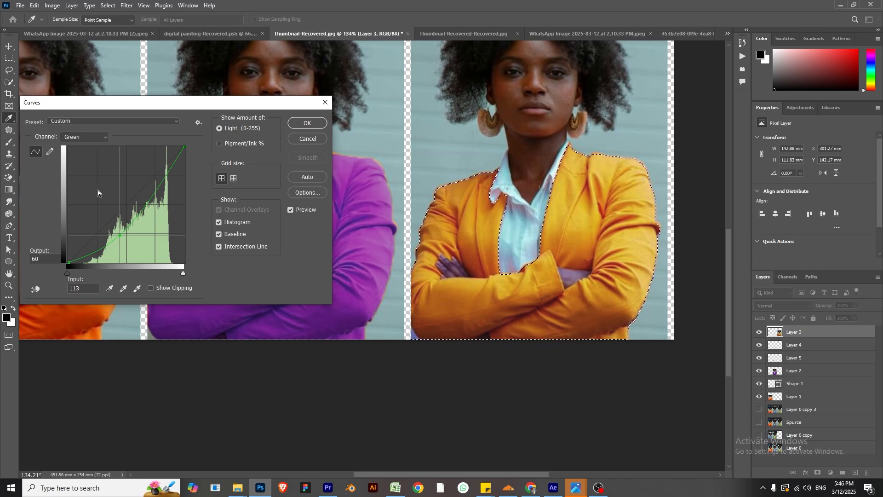
- Lower the midtones of the jacket's Blue channel curve, then apply the Curves adjustment and clear the selection
{"action": "left_click", "coordinate": [82, 138]}
{"action": "left_click", "coordinate": [89, 168]}
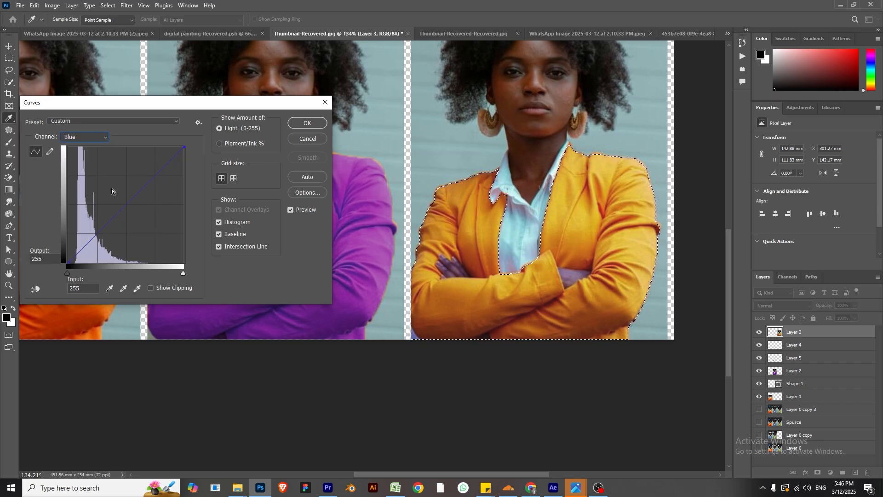
{"action": "mouse_move", "coordinate": [124, 205]}
{"action": "left_mouse_down"}
{"action": "mouse_move", "coordinate": [110, 183]}
{"action": "mouse_move", "coordinate": [124, 222]}
{"action": "left_mouse_up"}
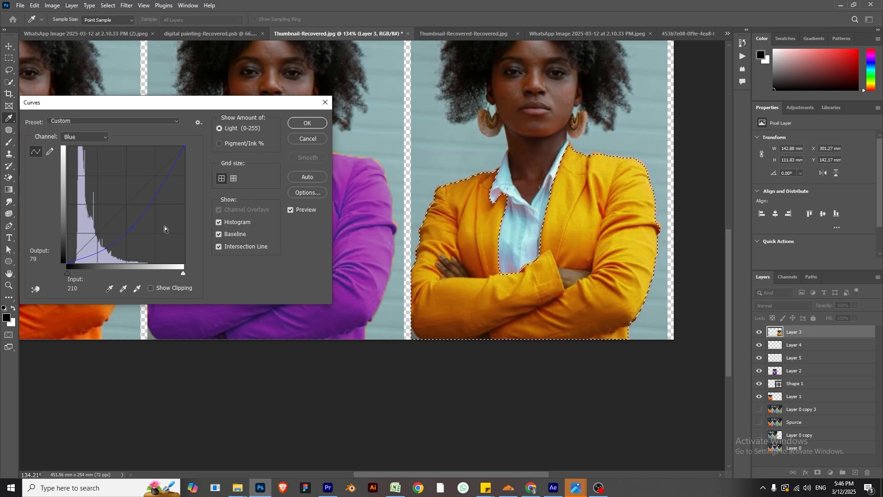
{"action": "mouse_move", "coordinate": [135, 226]}
{"action": "left_mouse_down"}
{"action": "mouse_move", "coordinate": [94, 198]}
{"action": "mouse_move", "coordinate": [116, 221]}
{"action": "mouse_move", "coordinate": [137, 228]}
{"action": "left_mouse_up"}
{"action": "left_click", "coordinate": [296, 124]}
{"action": "scroll", "coordinate": [269, 214], "scroll_direction": "down", "scroll_amount": 3}
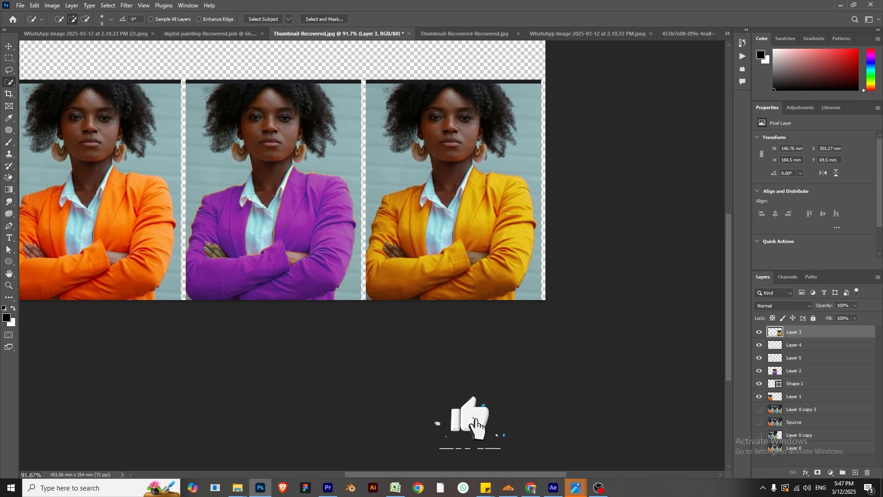
{"action": "scroll", "coordinate": [269, 214], "scroll_direction": "down", "scroll_amount": 3}
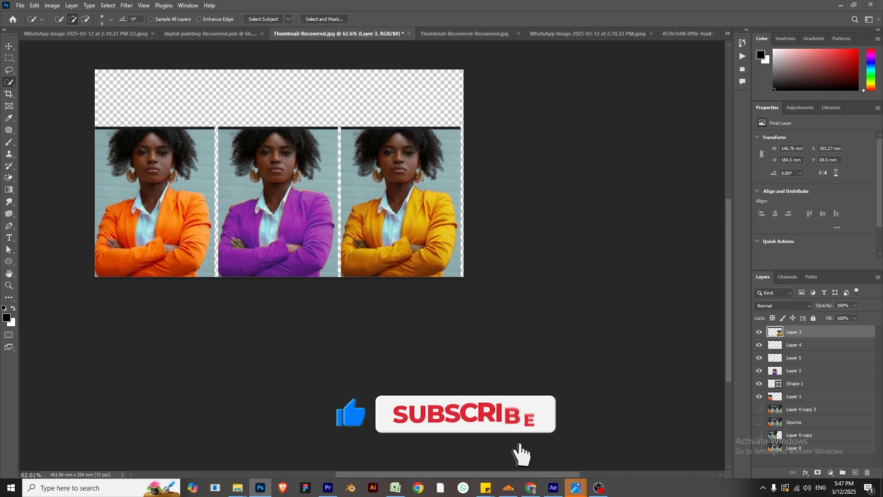